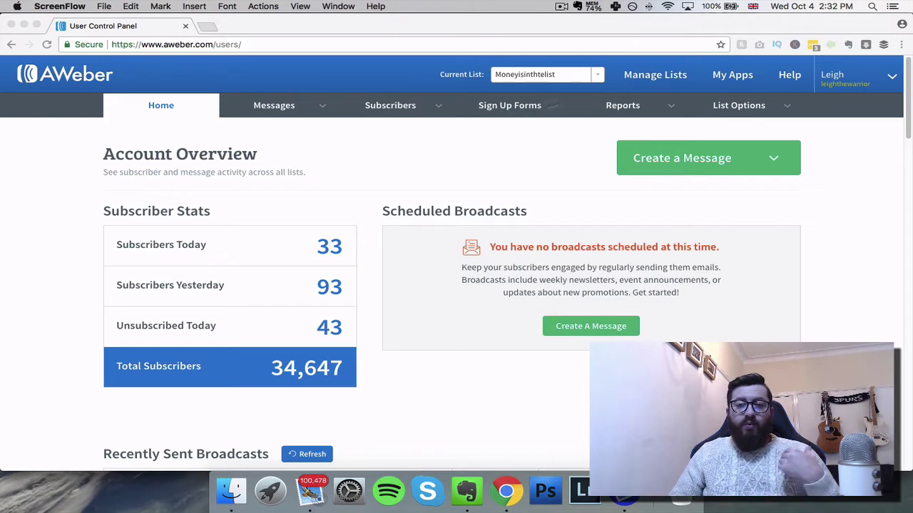
Bring AWeber forward, go to Manage Lists and begin creating a new list
click(647, 79)
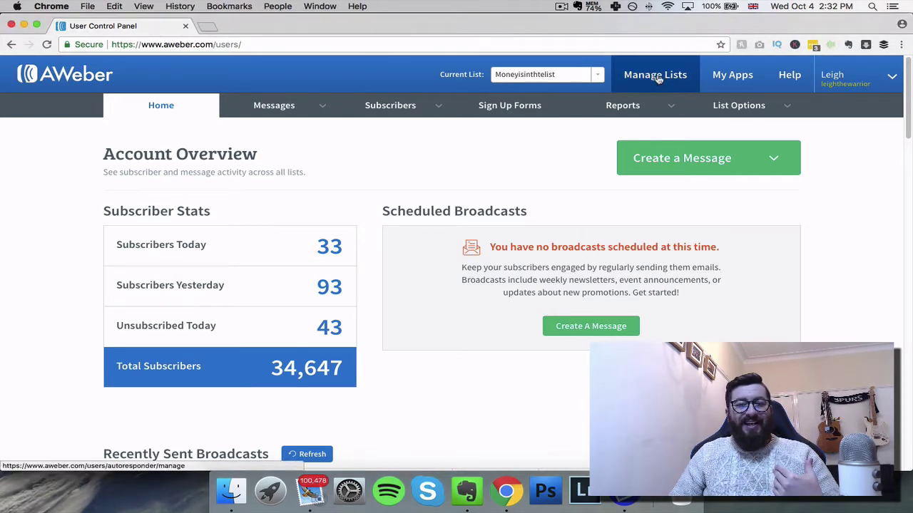
click(658, 78)
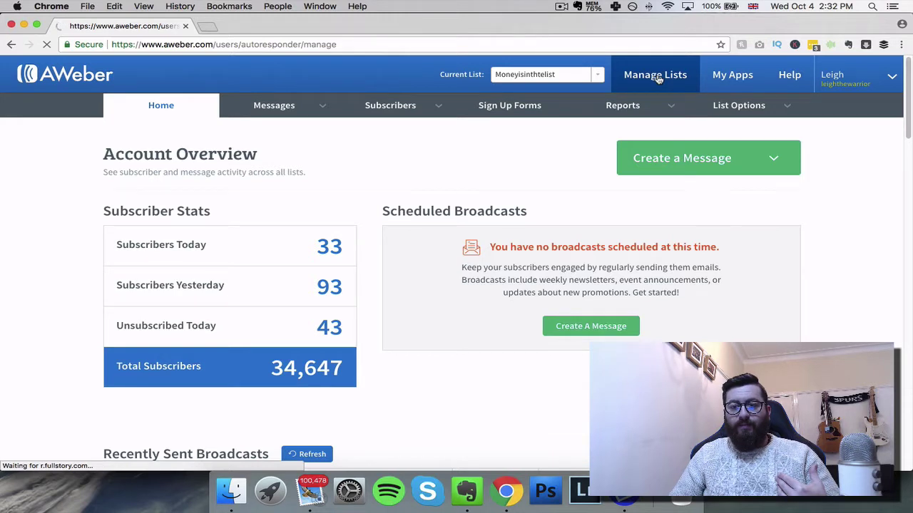
click(725, 154)
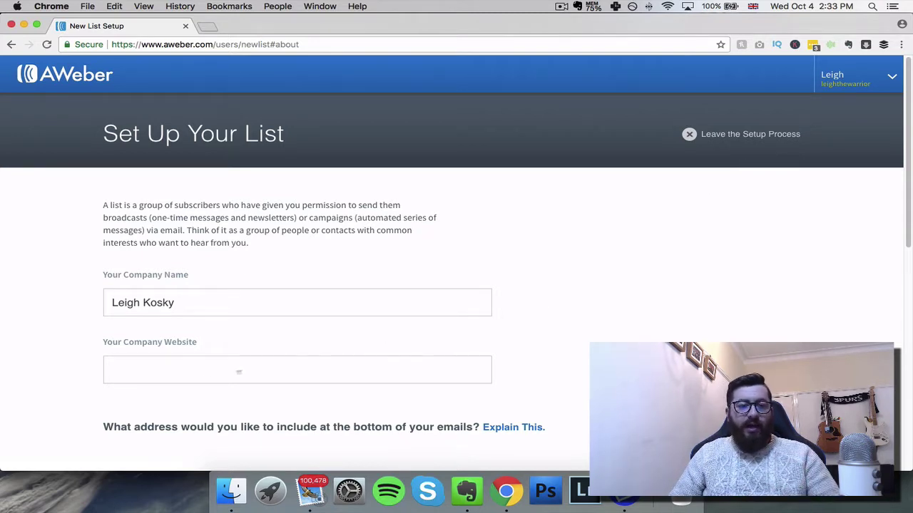
triple_click(230, 294)
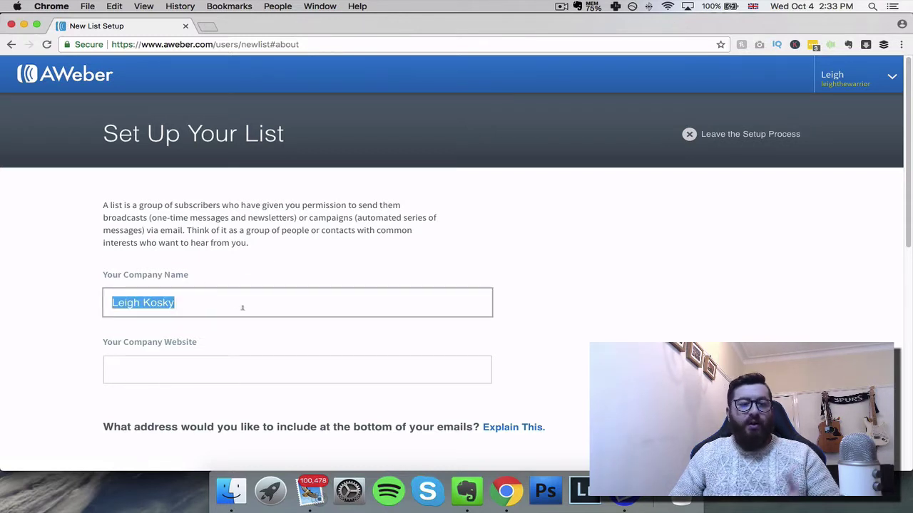
click(244, 360)
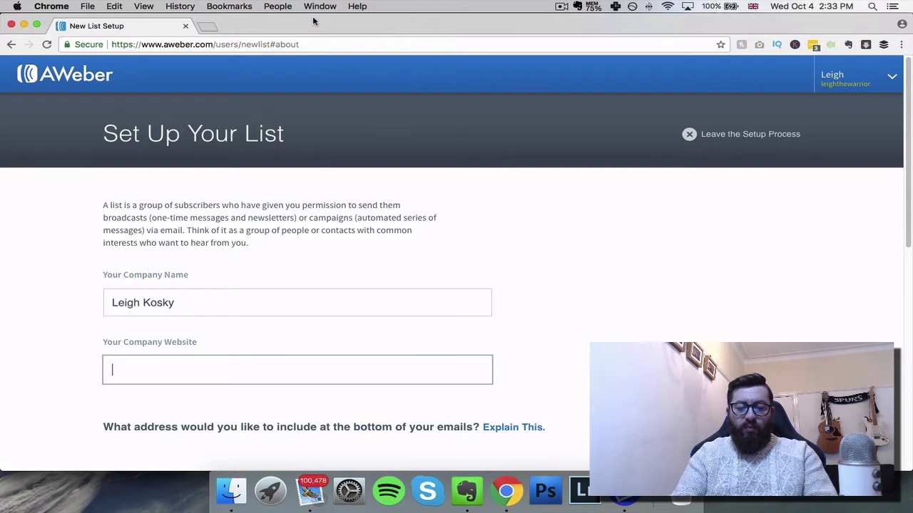
text(http://www.moneyisinthelist.com)
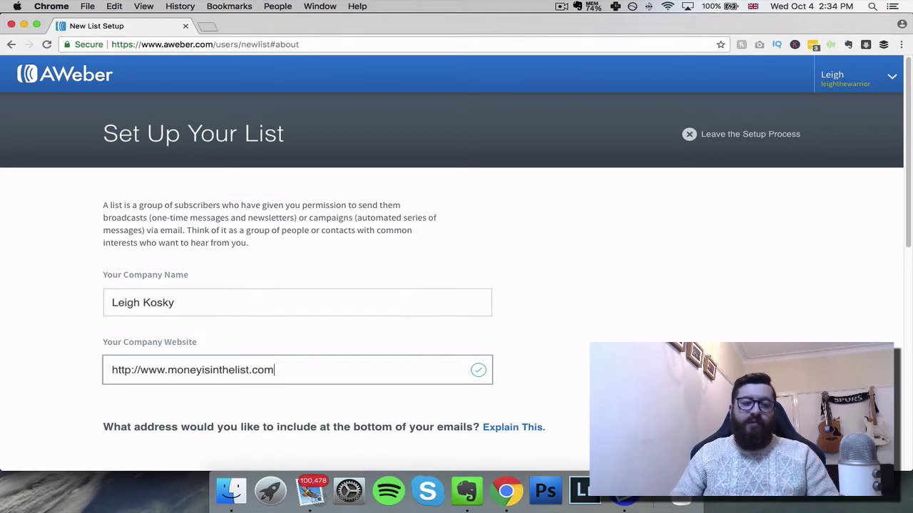
click(552, 361)
scroll(606, 342, down, 3)
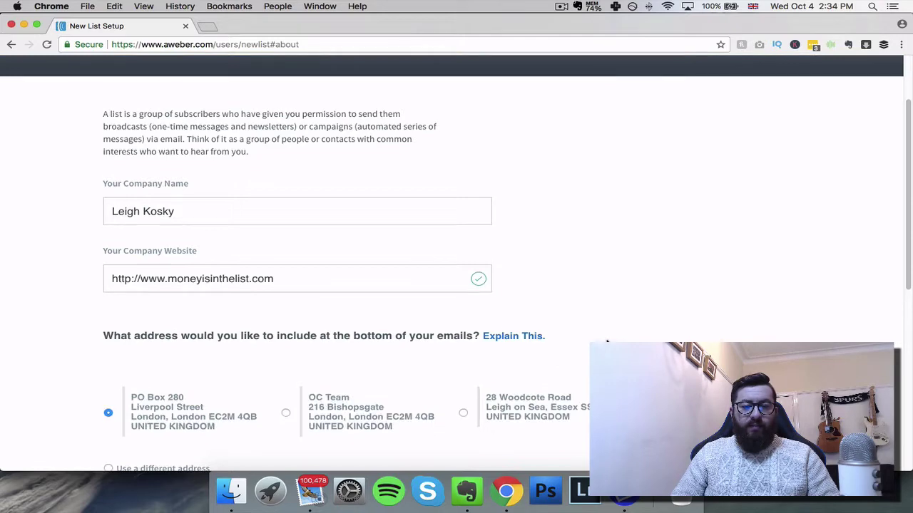
scroll(314, 350, down, 6)
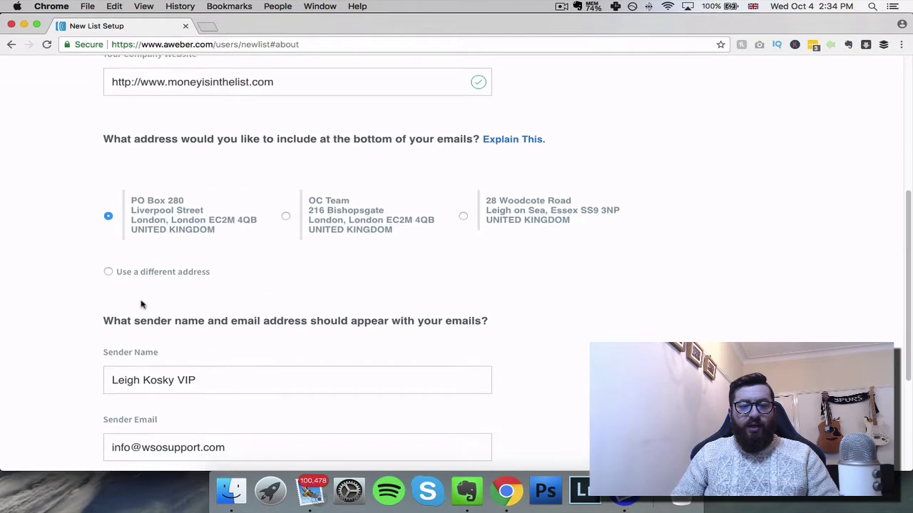
scroll(118, 230, down, 1)
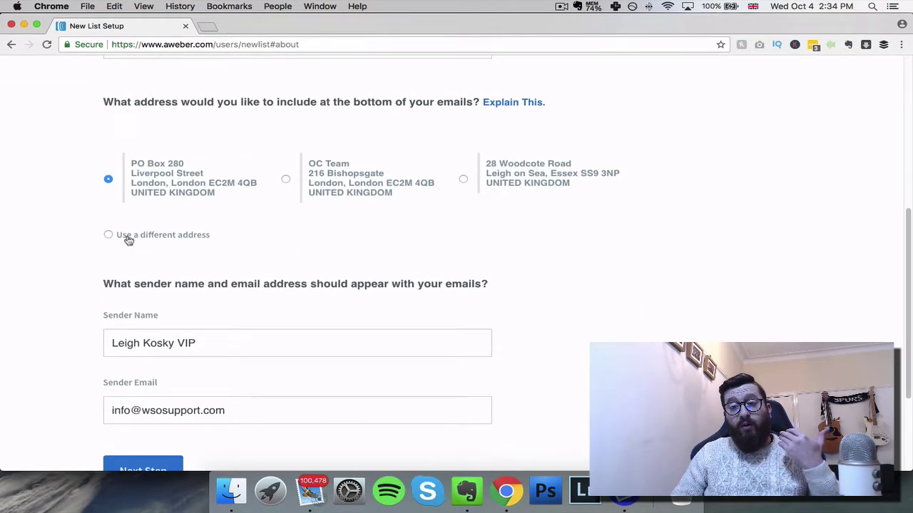
scroll(128, 241, down, 3)
scroll(128, 242, down, 1)
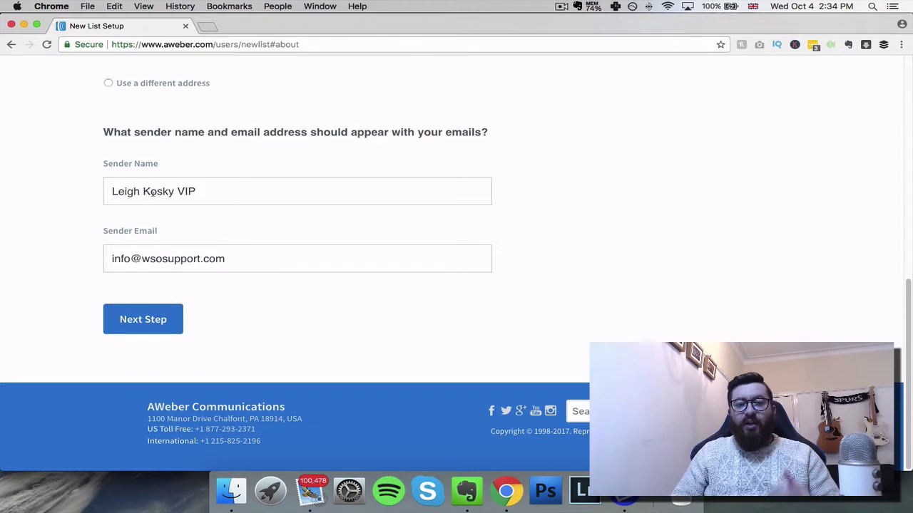
Delete 'VIP' from the sender name and advance to the Describe Your List step
double_click(185, 191)
key(BackSpace)
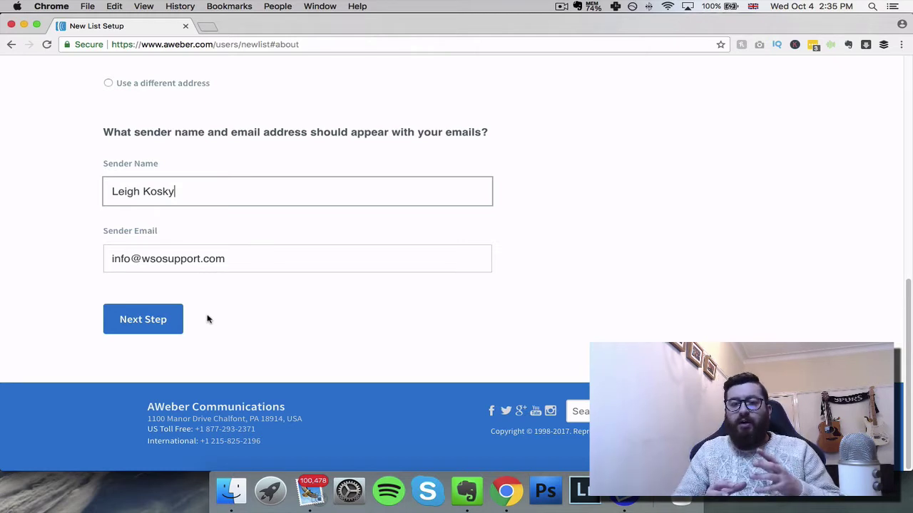
click(150, 325)
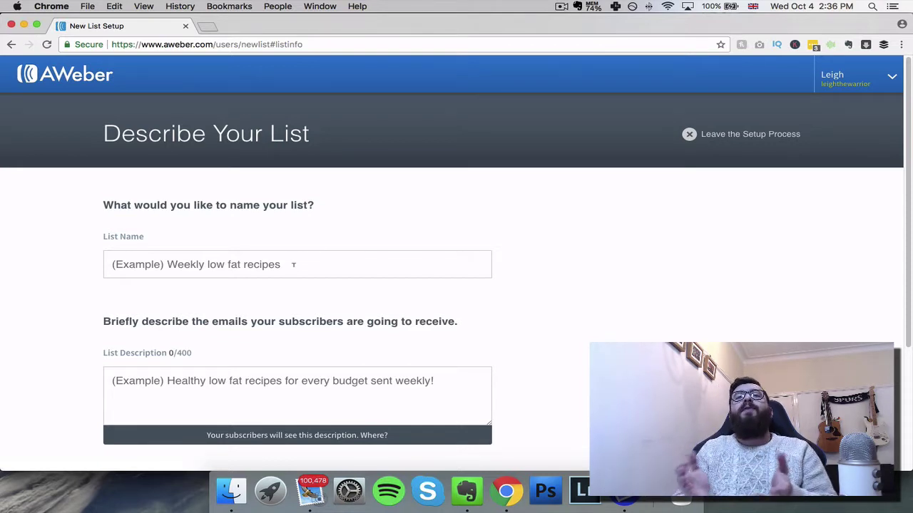
Enter 'YouTube Example' as the new list's name
click(293, 264)
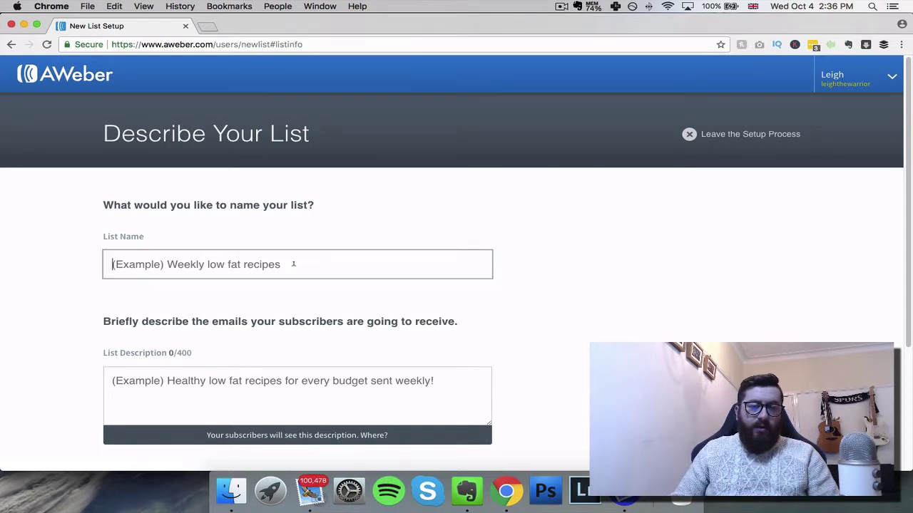
text(Yo)
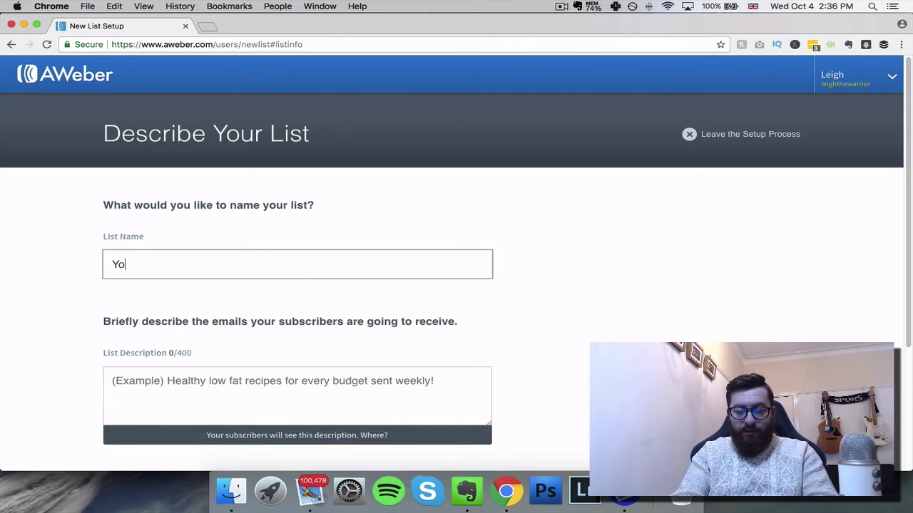
text(uTube Example)
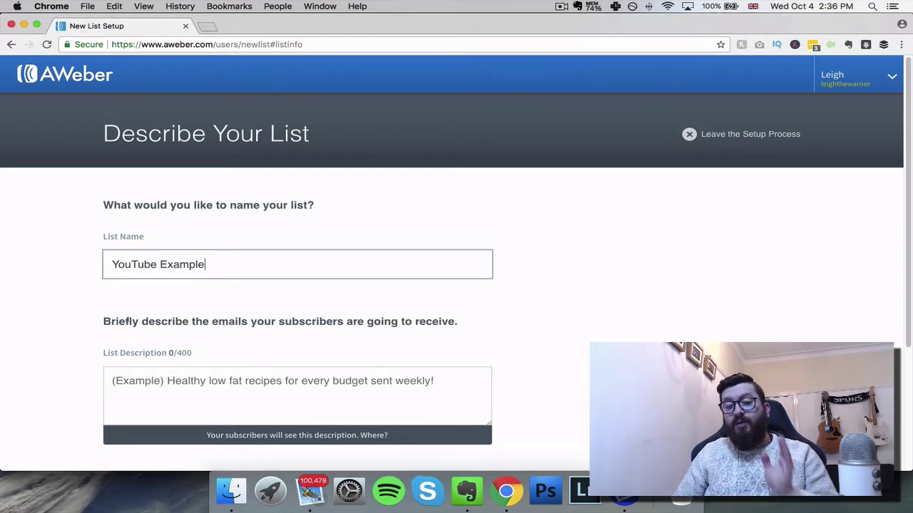
click(126, 381)
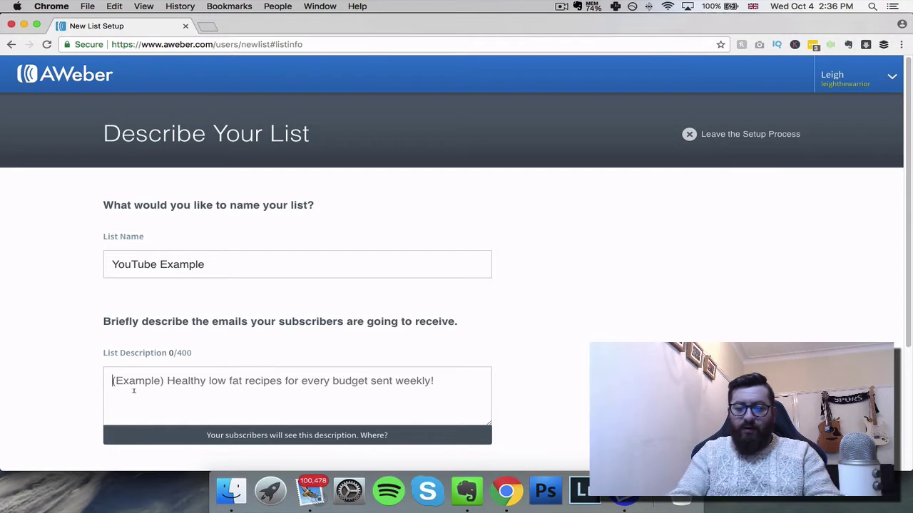
Describe the list as 'YouTube example list.' and advance to the confirmation message step
text(You)
text(Tu)
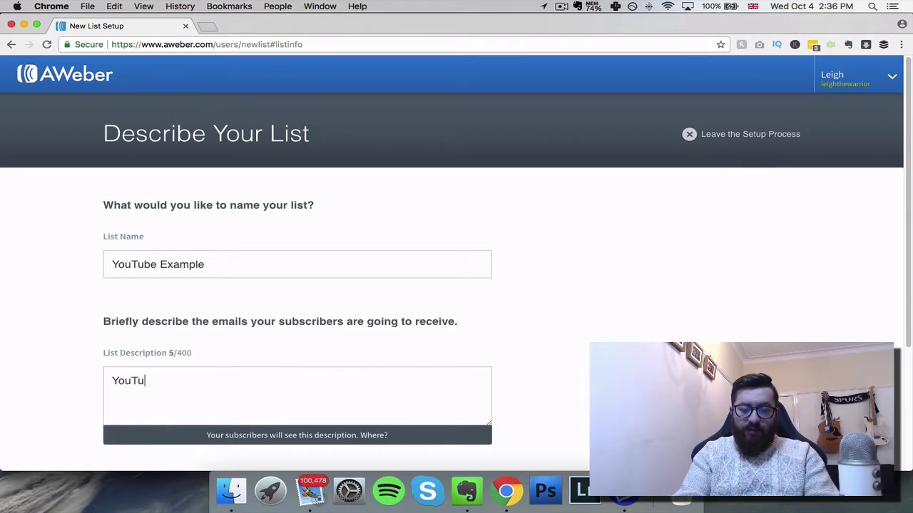
text(be example list.)
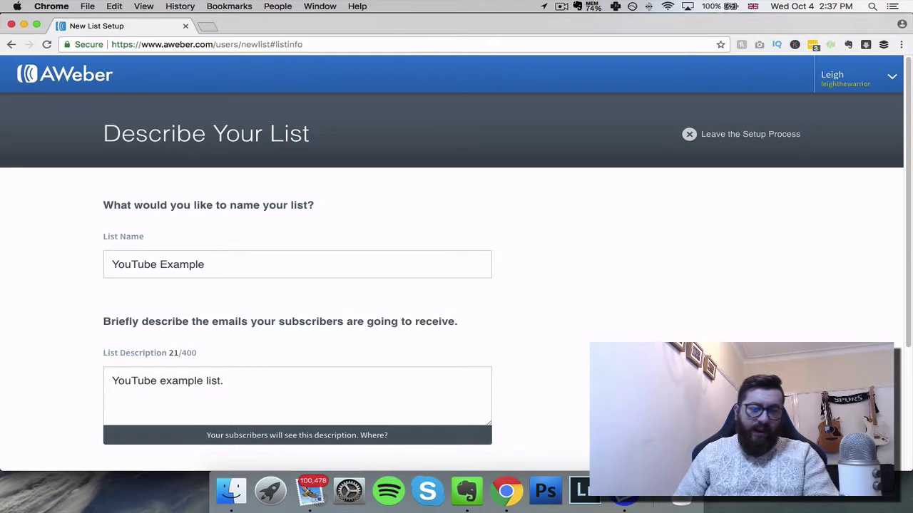
scroll(189, 344, down, 3)
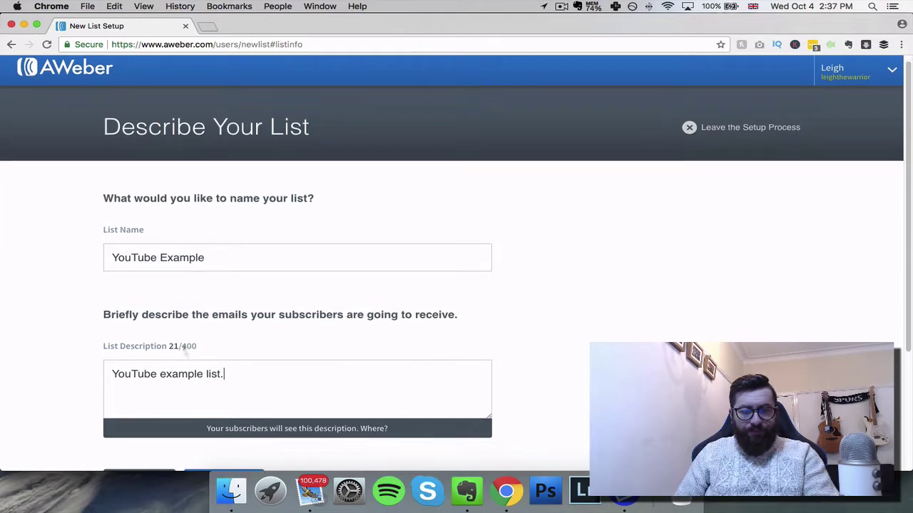
scroll(226, 362, down, 2)
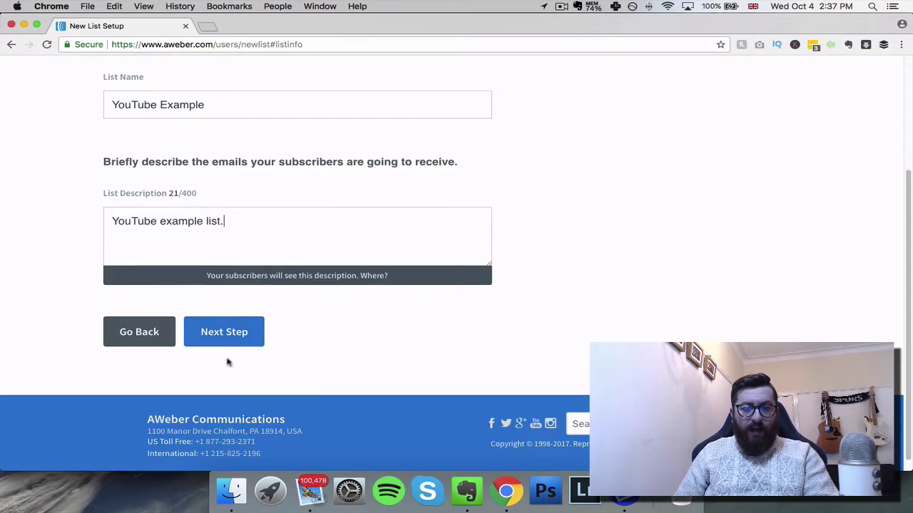
click(240, 340)
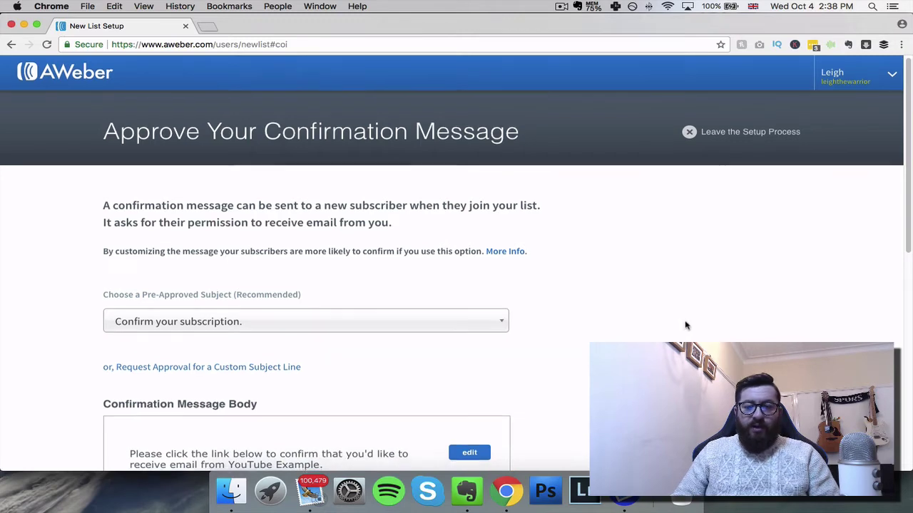
Keep the default 'Confirm your subscription.' subject, then approve the message and create the list
scroll(659, 328, down, 1)
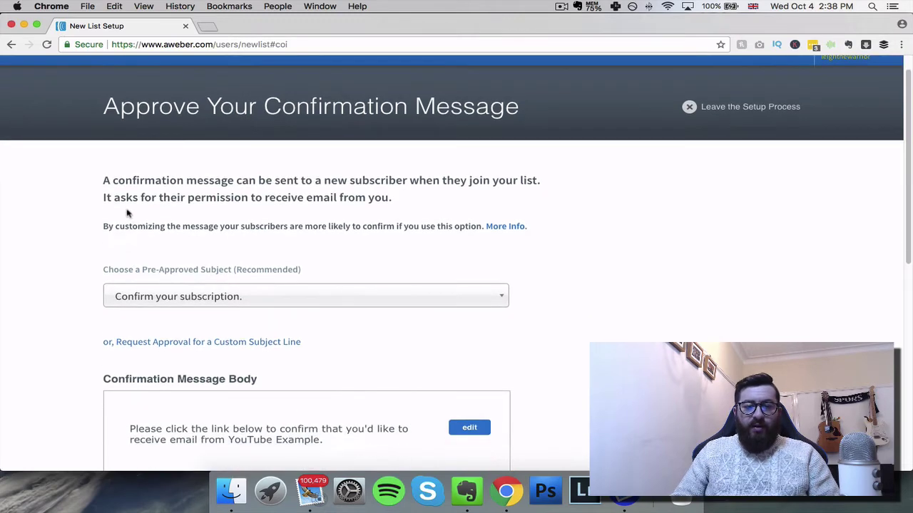
click(285, 295)
scroll(310, 385, down, 1)
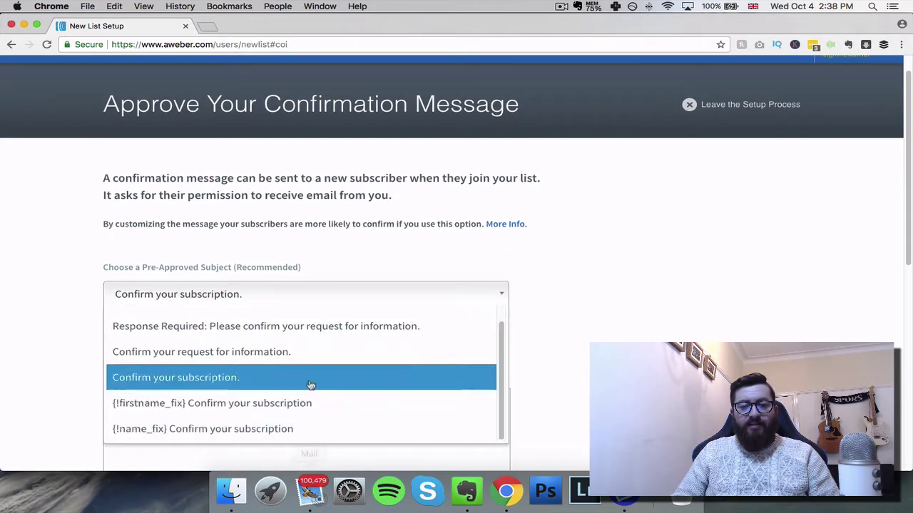
scroll(463, 400, up, 1)
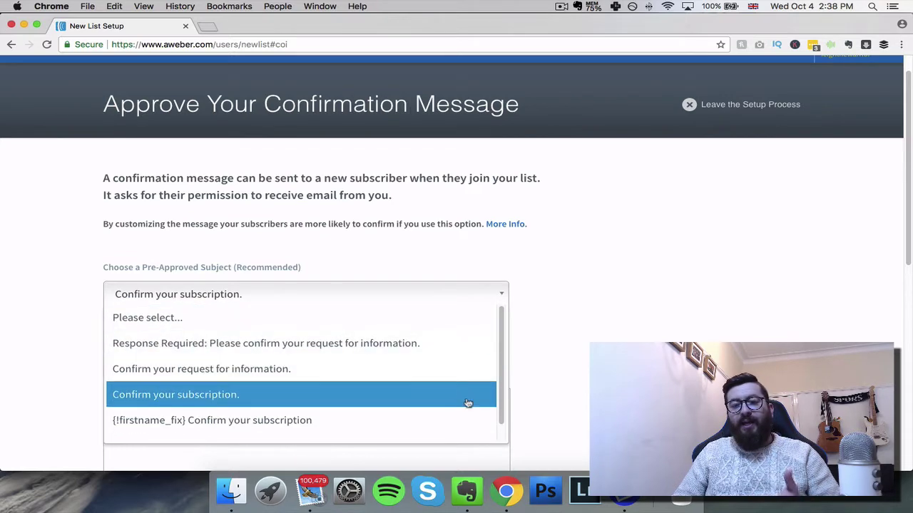
click(542, 353)
scroll(521, 310, down, 5)
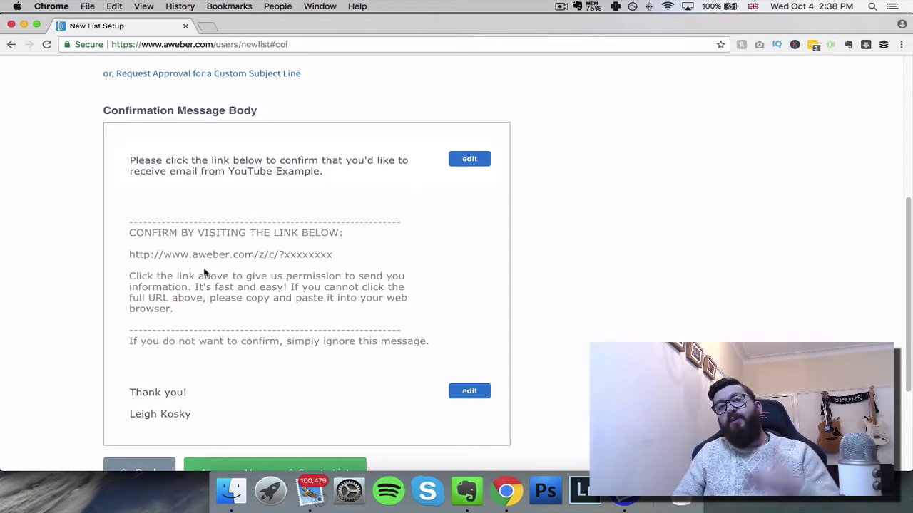
scroll(203, 273, down, 3)
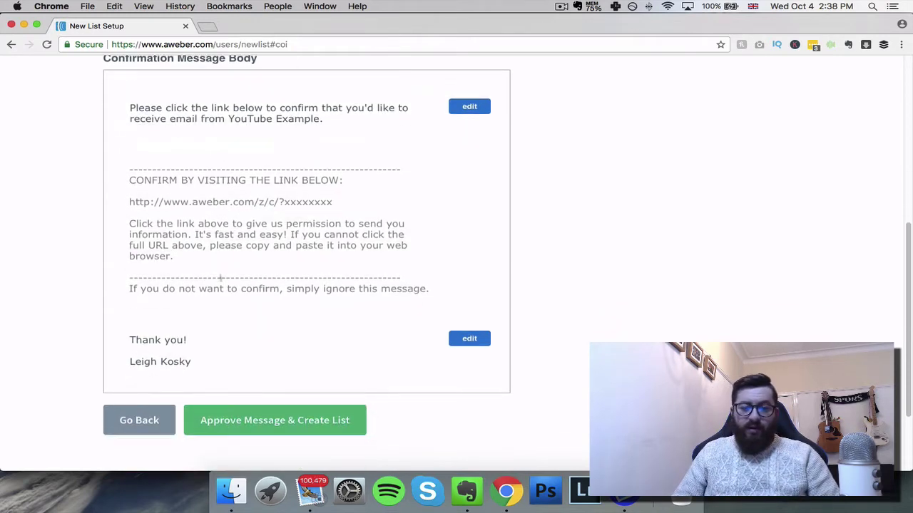
click(283, 421)
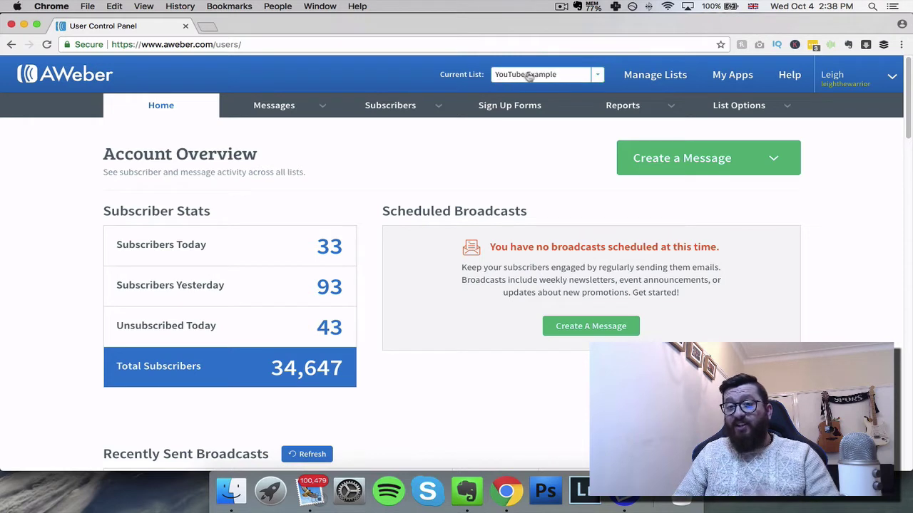
click(579, 79)
click(577, 79)
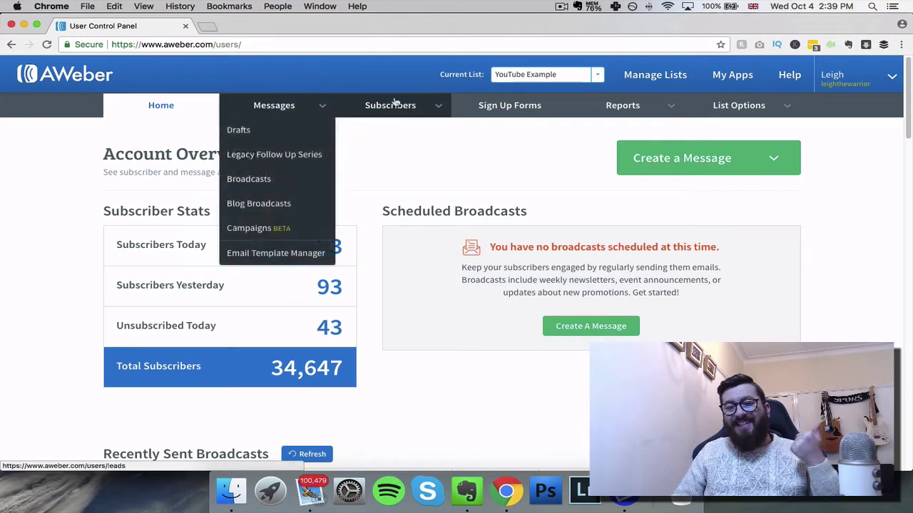
Open List Settings for YouTube Example from the List Options menu
mouse_move(700, 110)
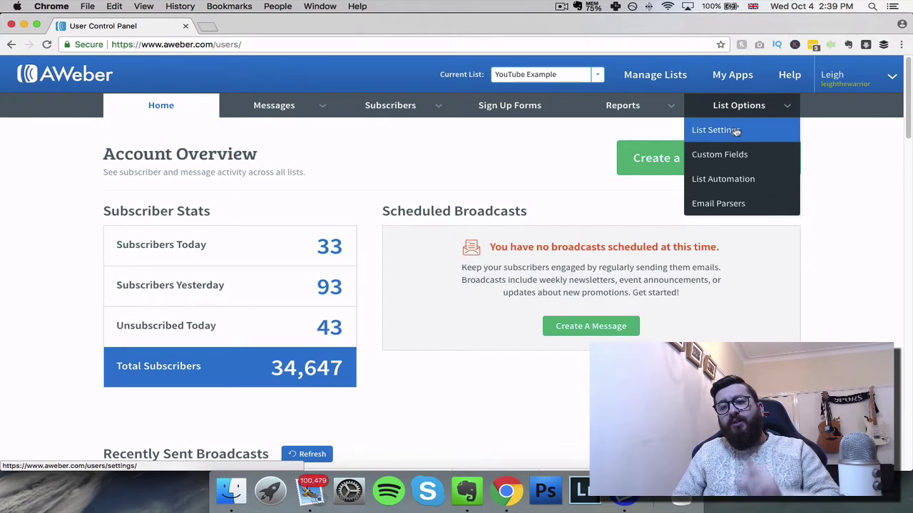
click(716, 133)
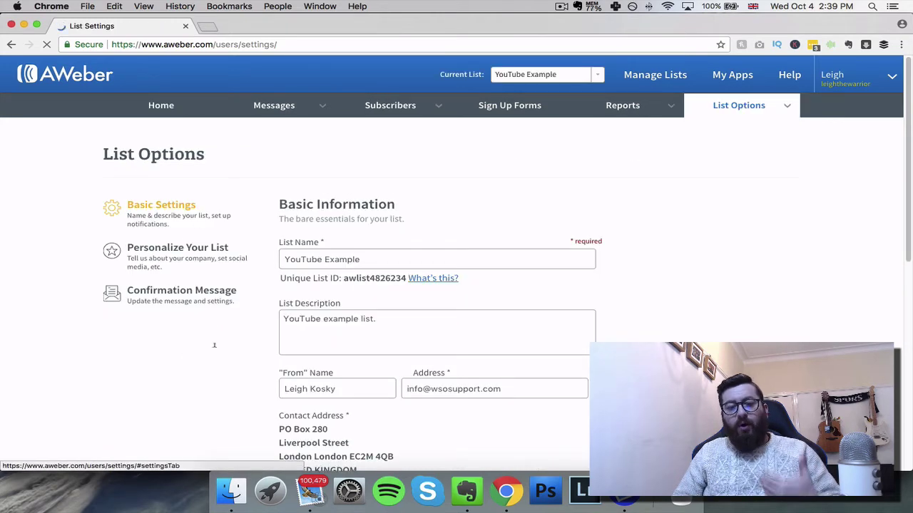
scroll(214, 347, down, 1)
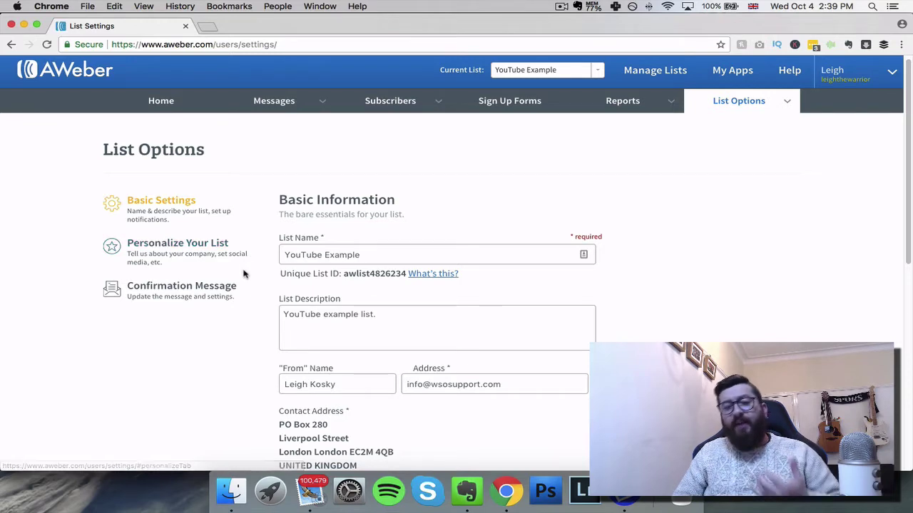
scroll(228, 333, down, 2)
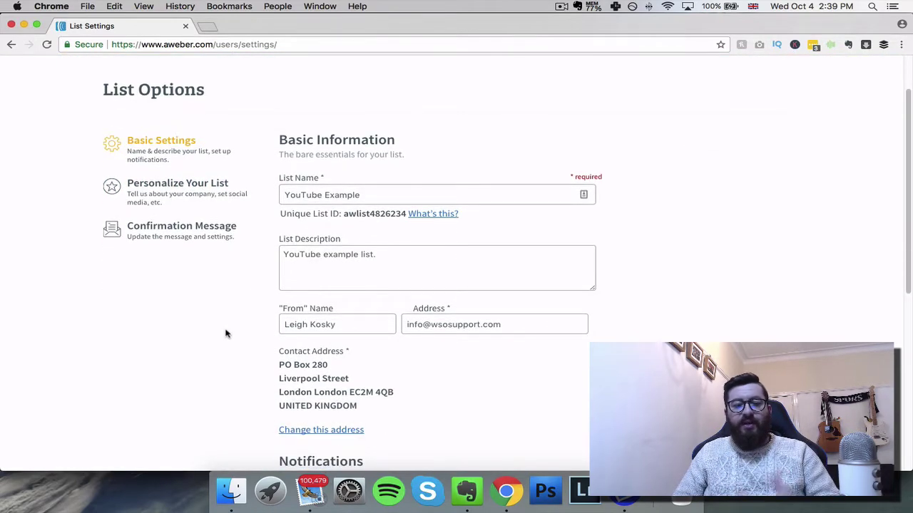
scroll(214, 314, up, 1)
Show the Confirmation Message section with its sign-up form and import toggles
click(142, 251)
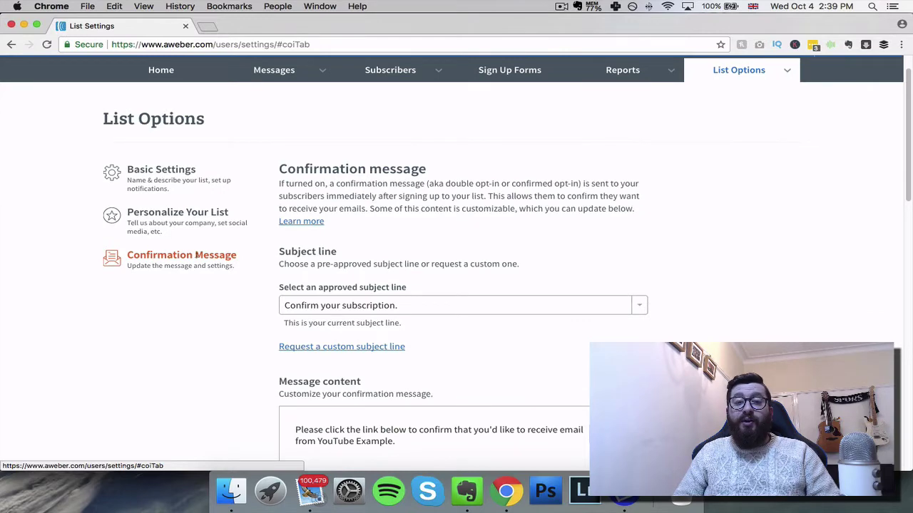
scroll(352, 196, down, 2)
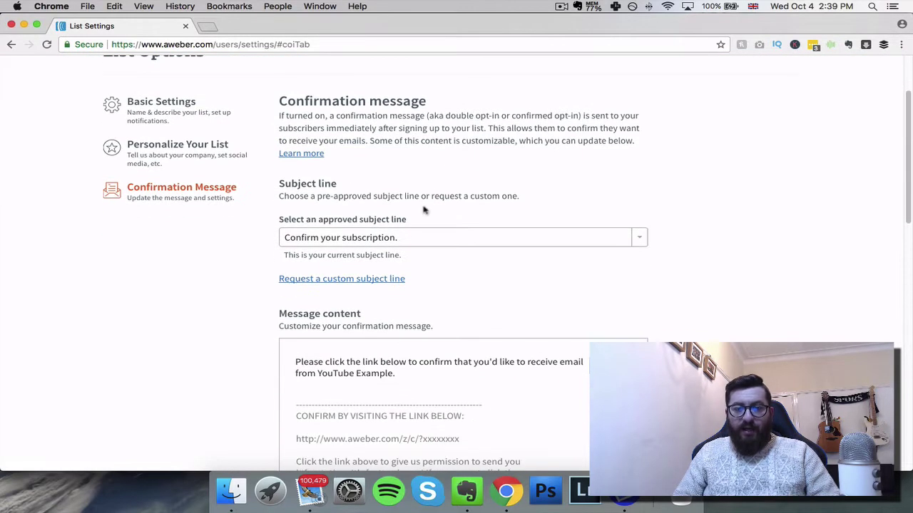
scroll(352, 195, down, 10)
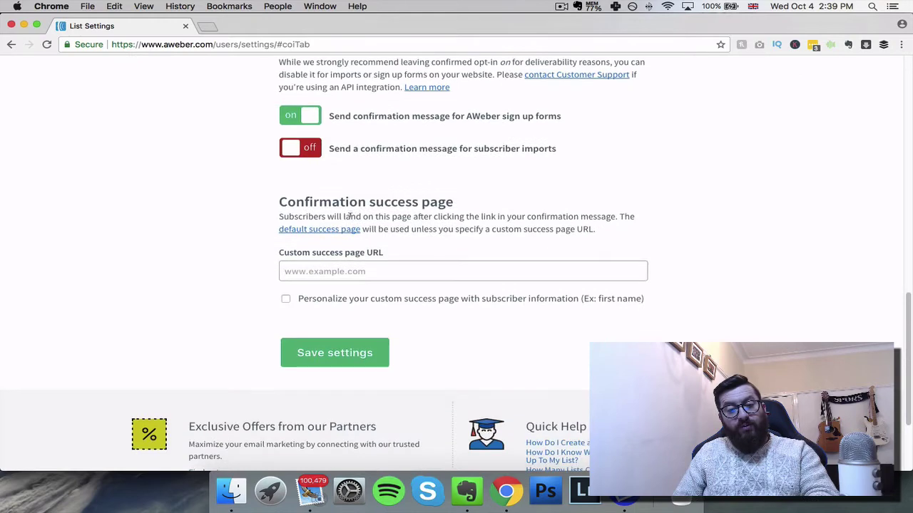
scroll(350, 217, up, 2)
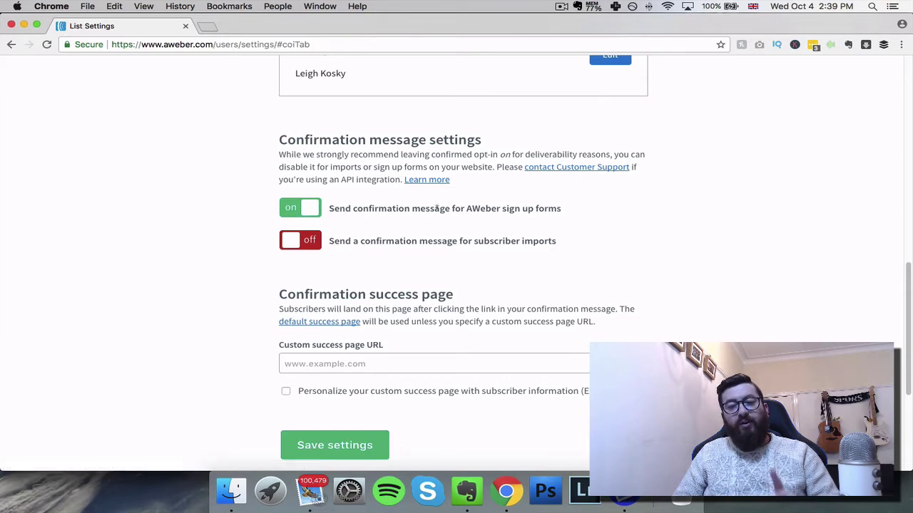
Switch off confirmation messages for sign-up forms, quit Mail, and save the list settings
click(305, 212)
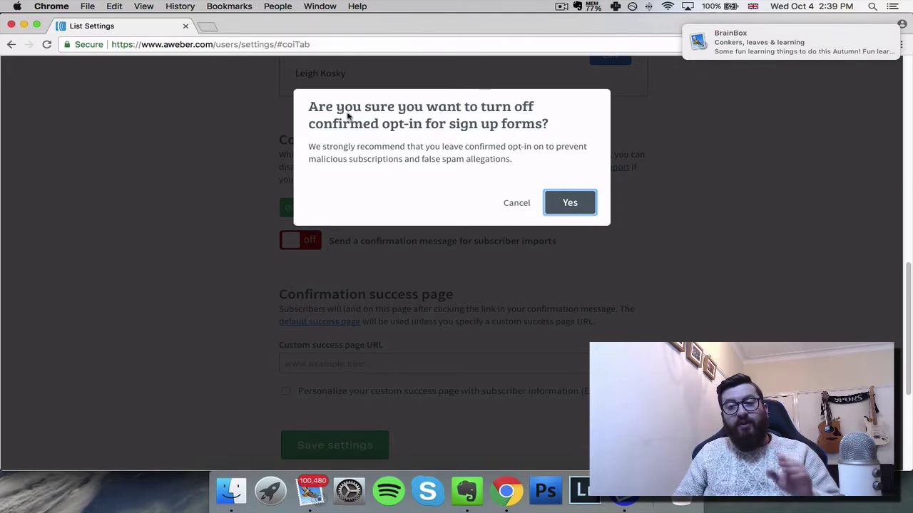
click(567, 205)
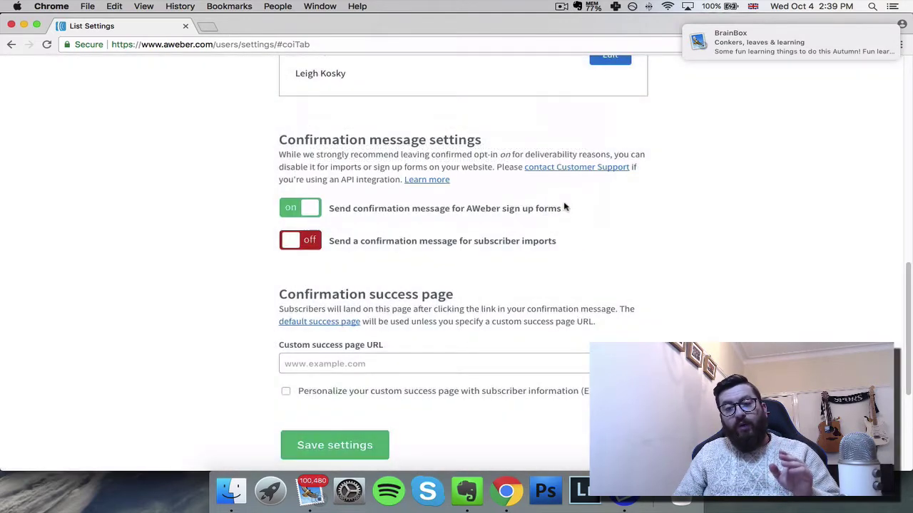
right_click(309, 490)
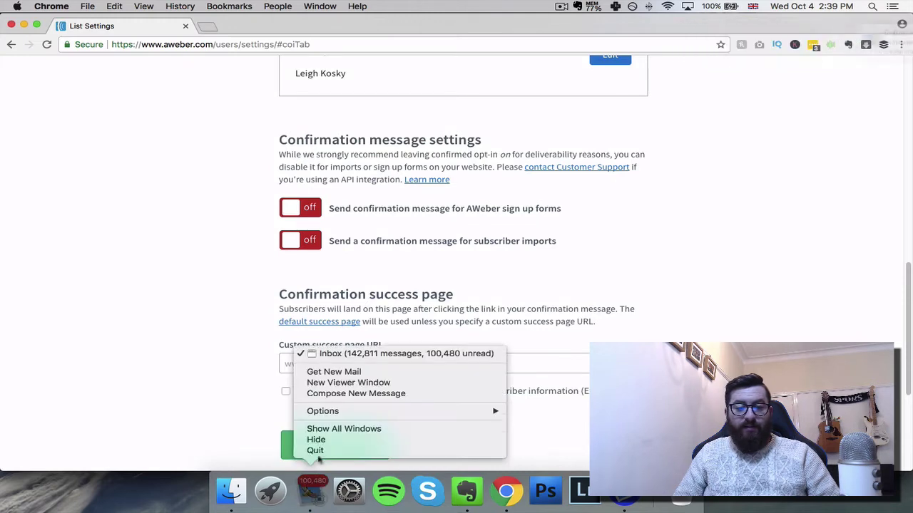
click(316, 450)
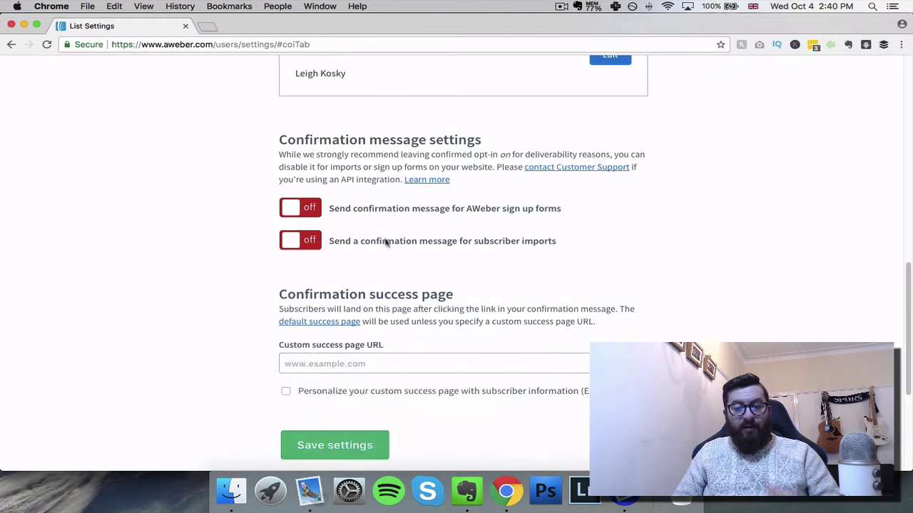
click(352, 446)
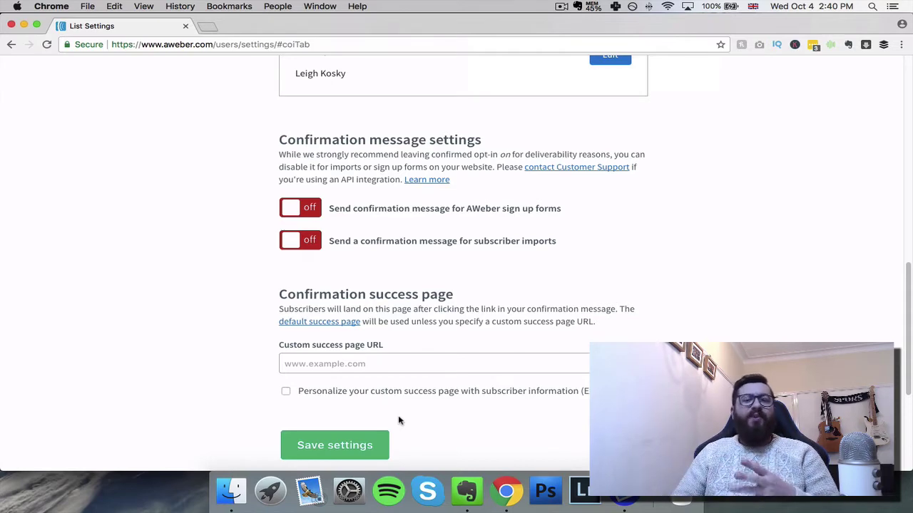
scroll(698, 269, up, 10)
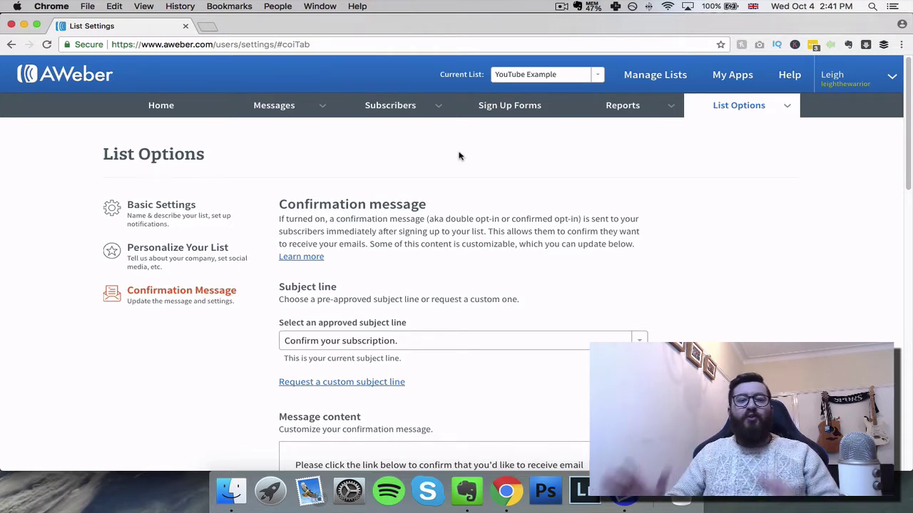
Start a Legacy Follow Up Series message using the Drag & Drop Email Builder
mouse_move(291, 114)
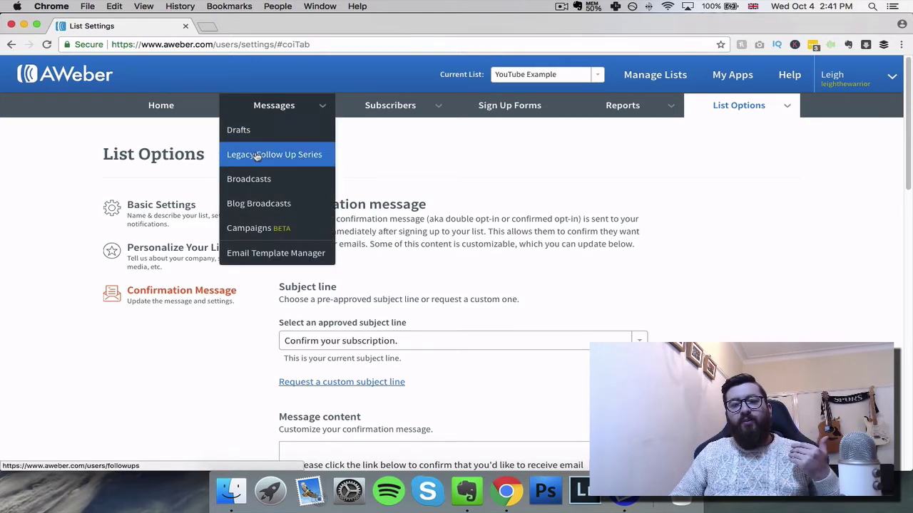
click(283, 157)
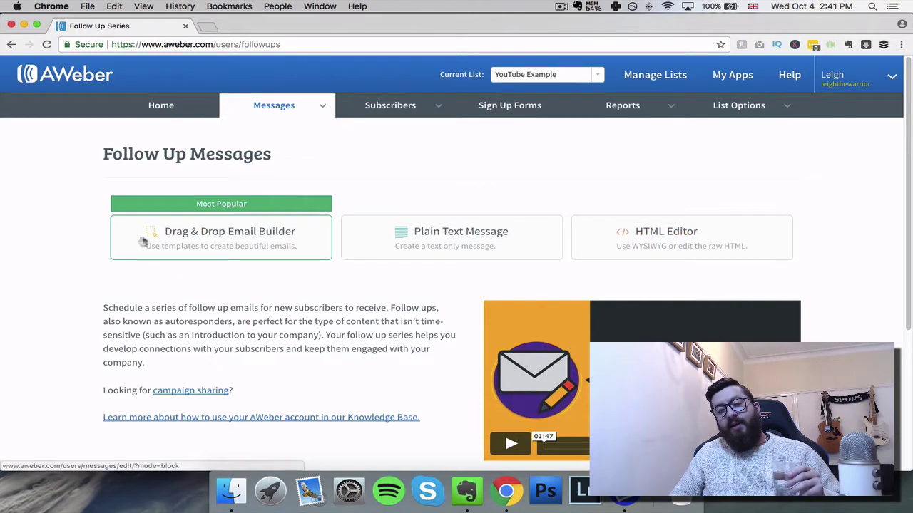
click(224, 235)
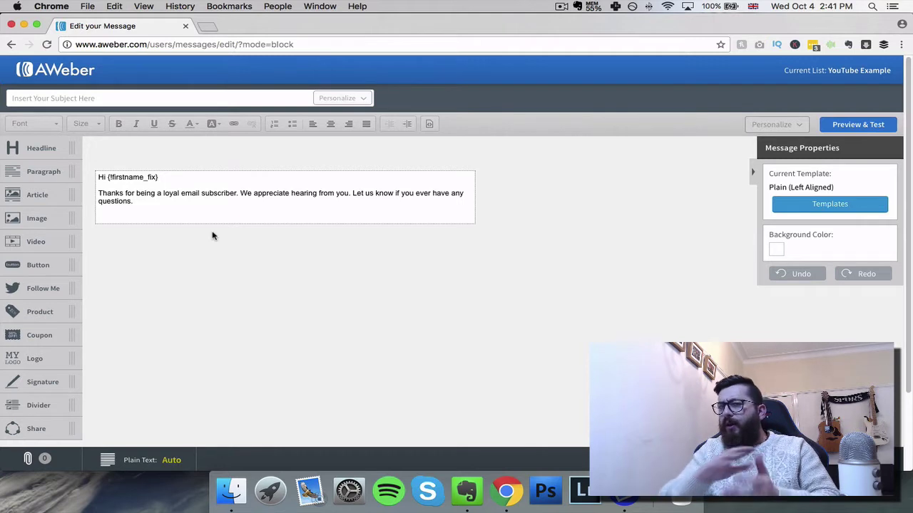
Enter the subject line 'Welcome Email' and drag a Logo block toward the message body
mouse_move(172, 190)
click(150, 208)
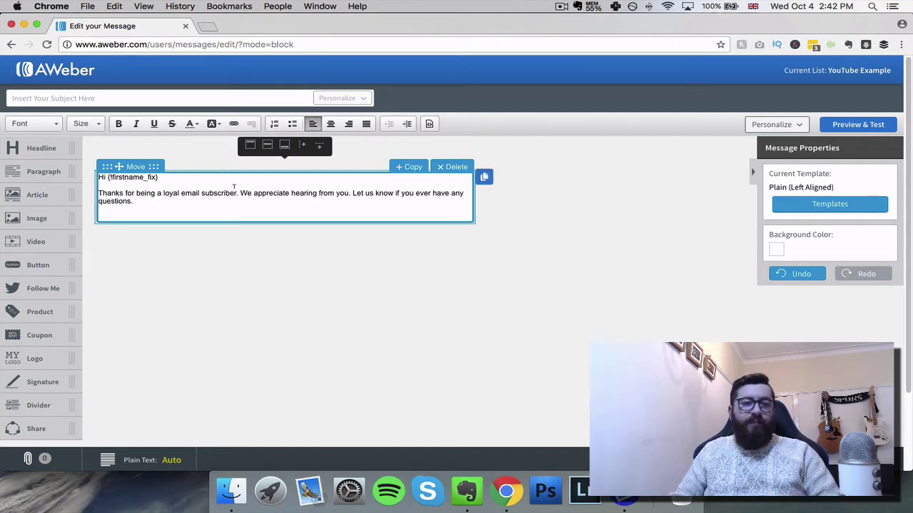
click(181, 97)
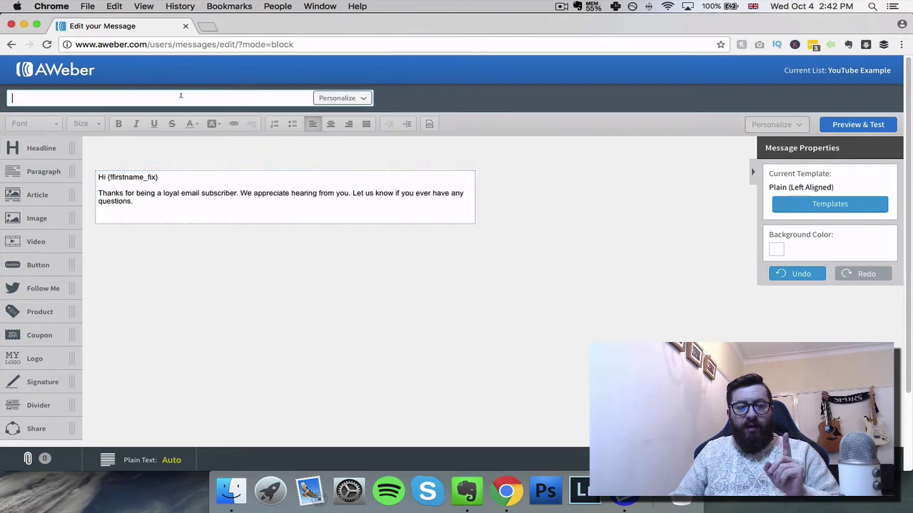
text(Welco)
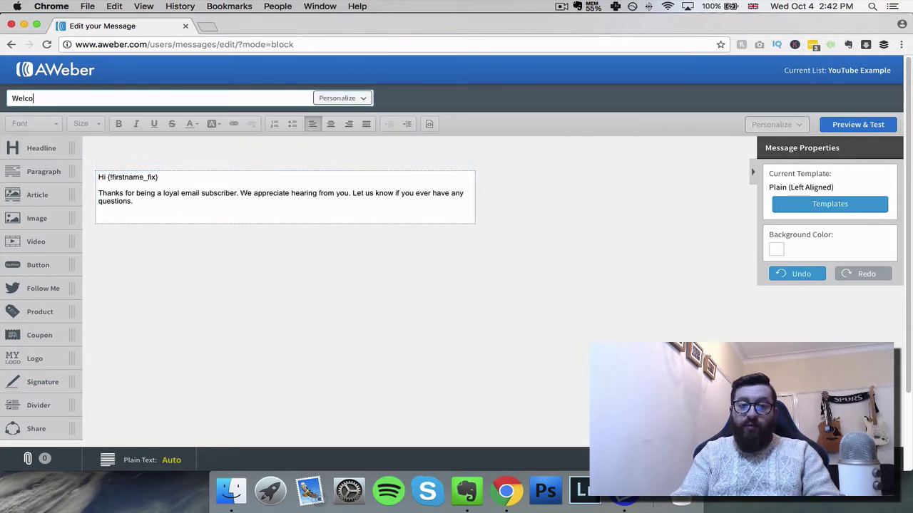
text(me Email)
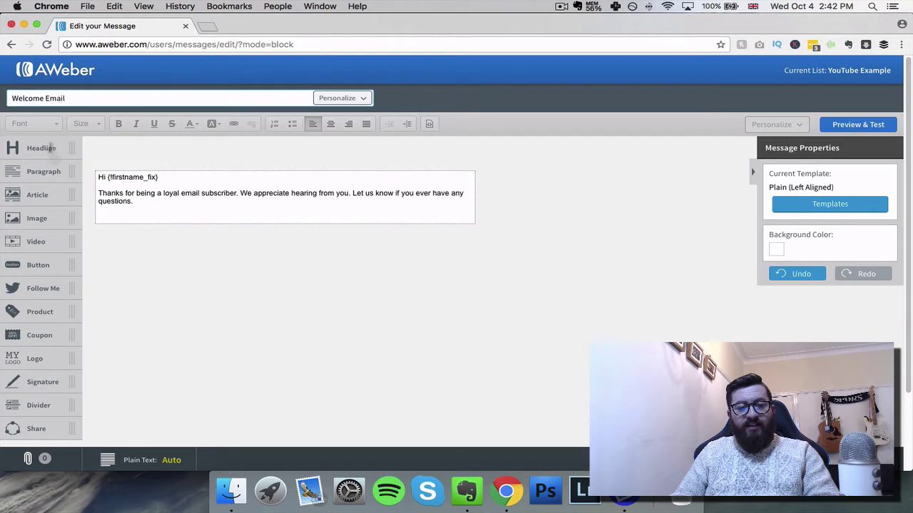
drag(37, 344, 142, 195)
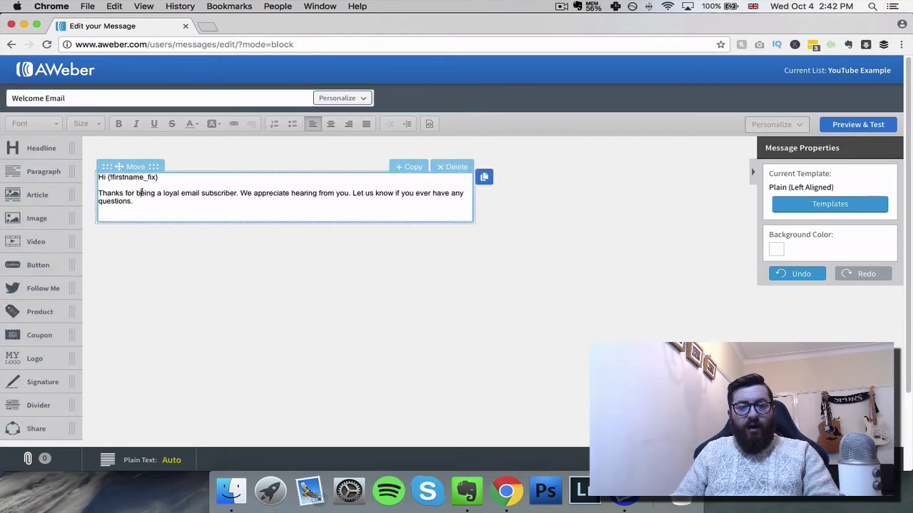
Select the thank-you paragraph and dismiss the Link dialog without adding a link
triple_click(140, 192)
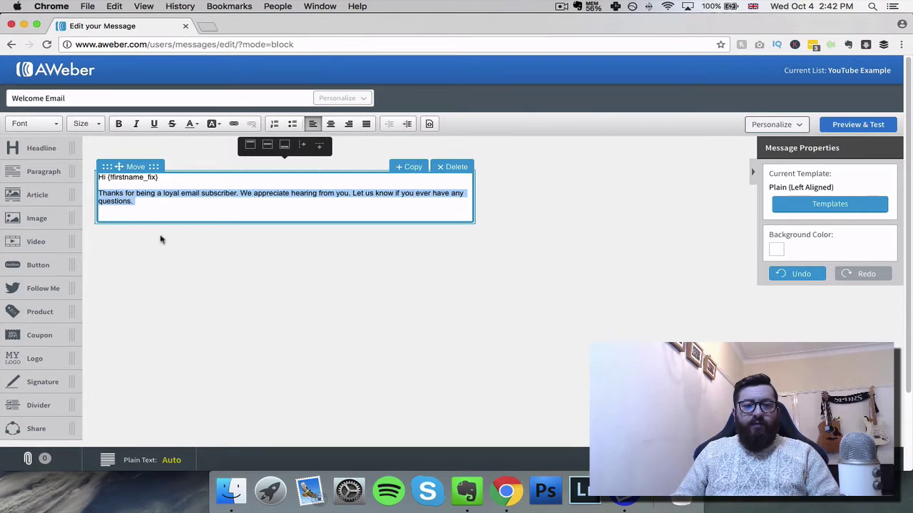
click(160, 205)
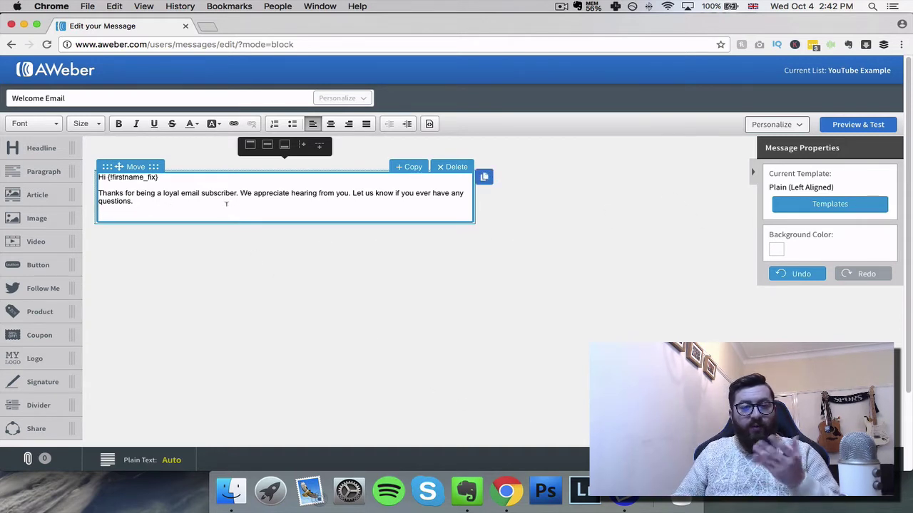
click(234, 125)
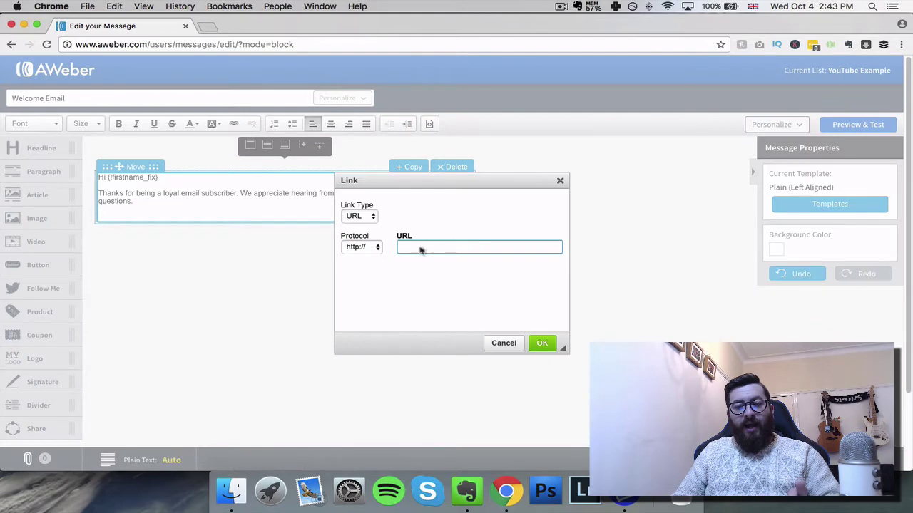
click(507, 345)
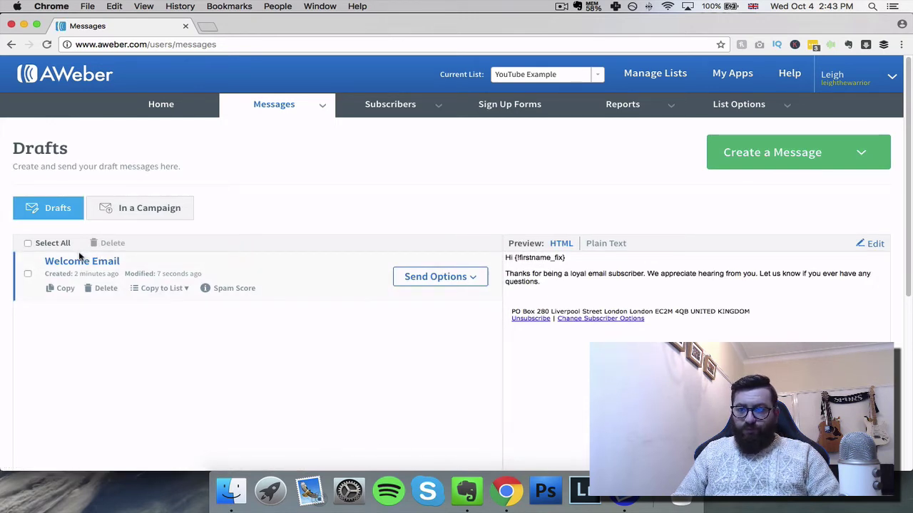
From the Welcome Email draft's Send Options, choose Add to Follow Up Series
click(483, 280)
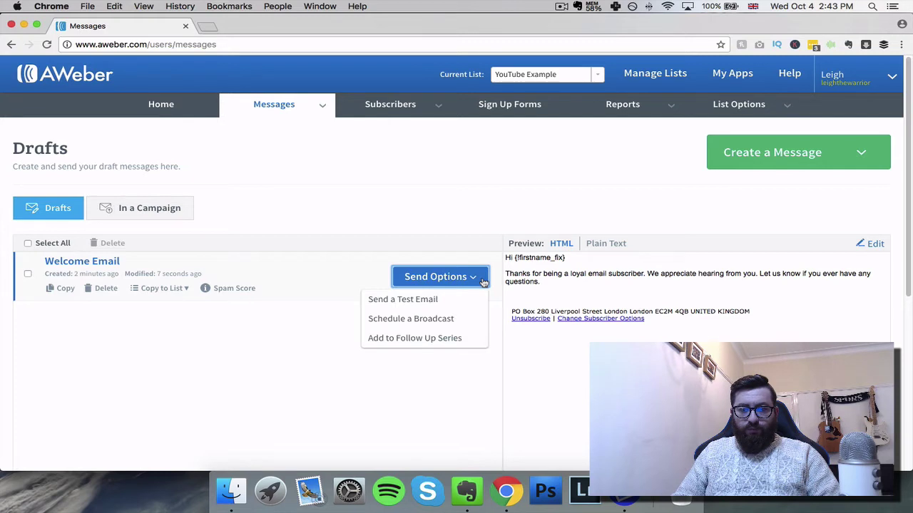
click(359, 223)
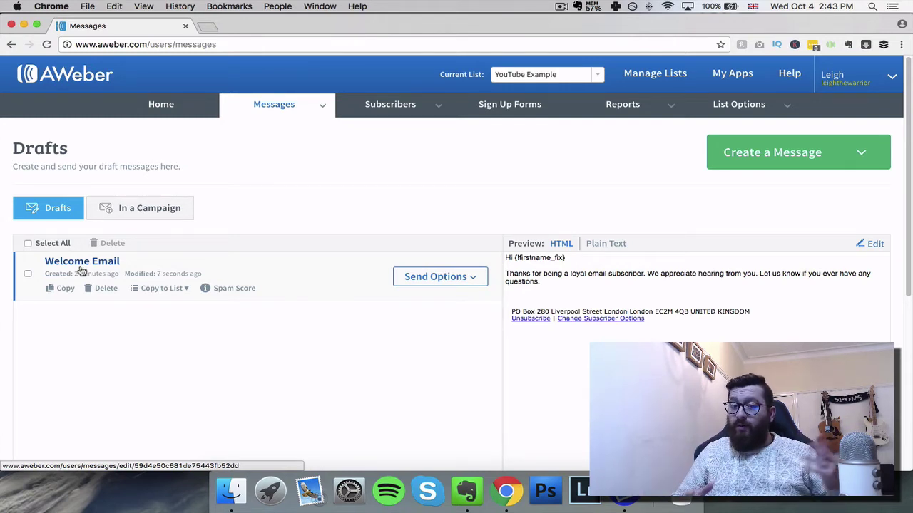
click(460, 276)
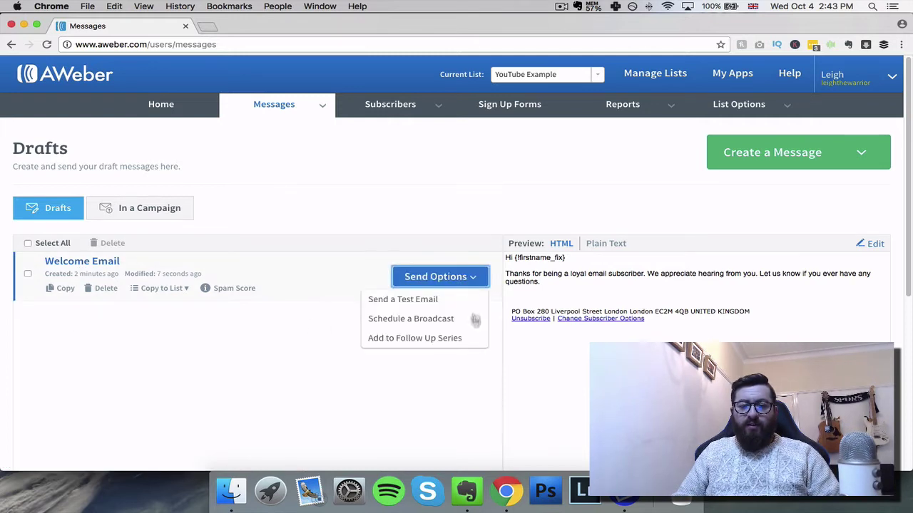
click(398, 340)
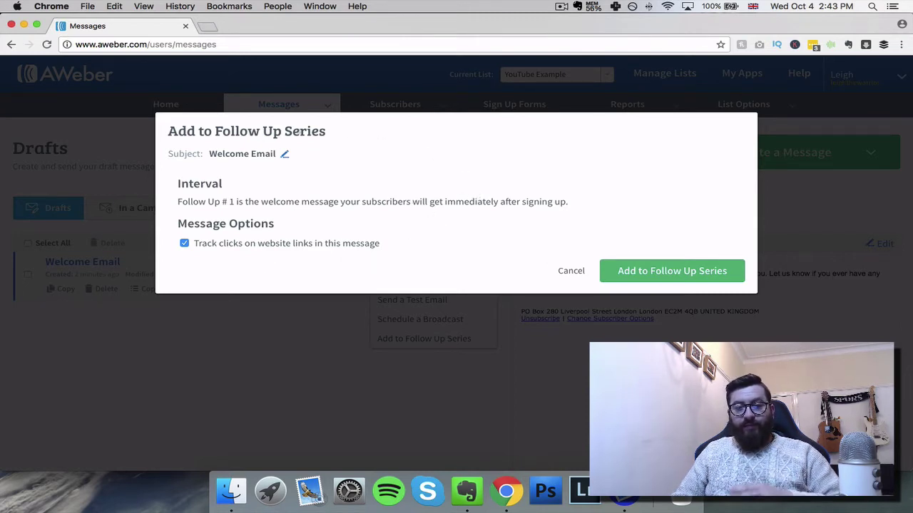
Confirm Welcome Email as Follow Up #1, sent immediately after sign-up
click(695, 272)
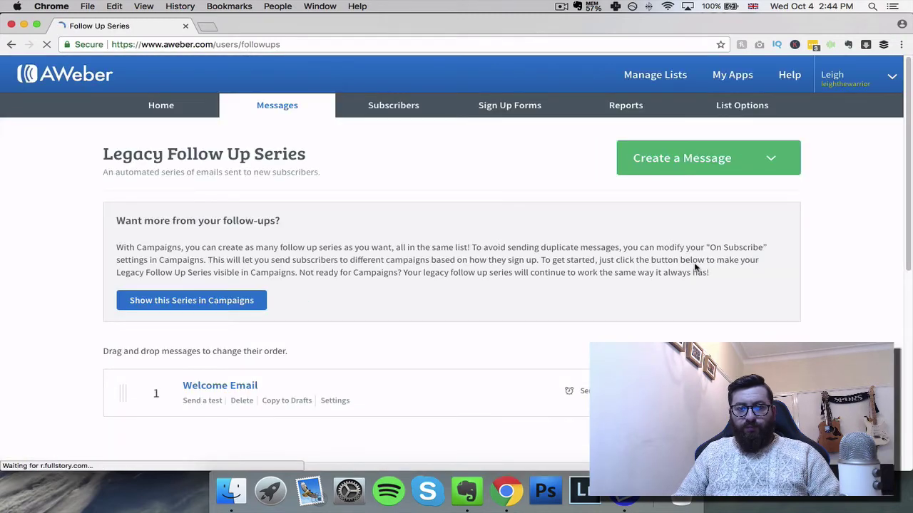
scroll(356, 328, down, 1)
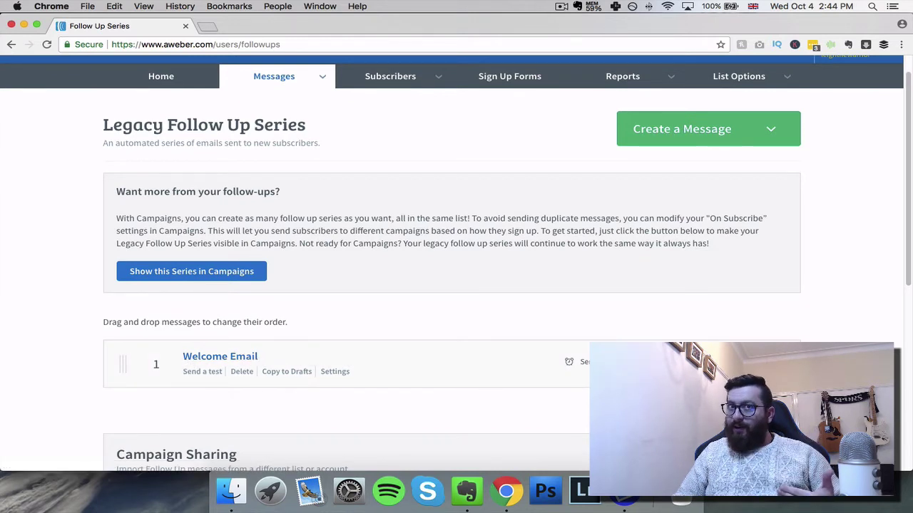
scroll(542, 350, down, 1)
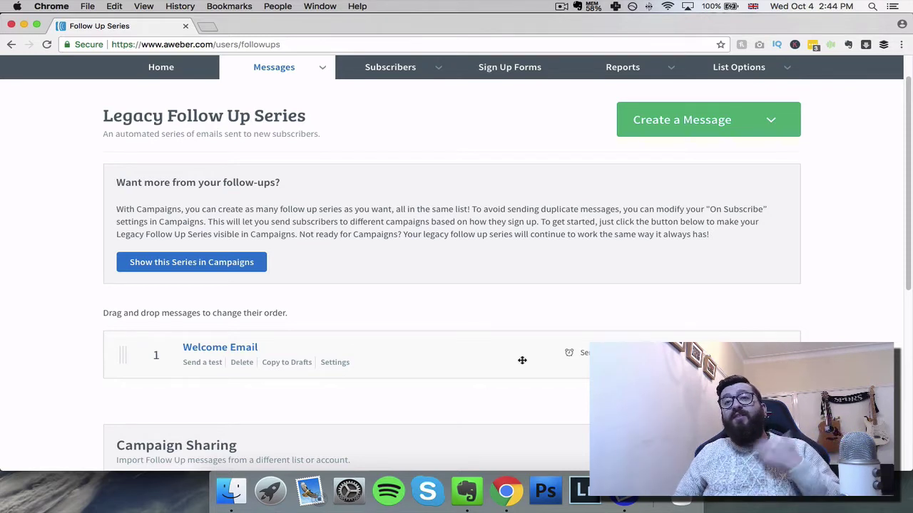
scroll(523, 381, up, 2)
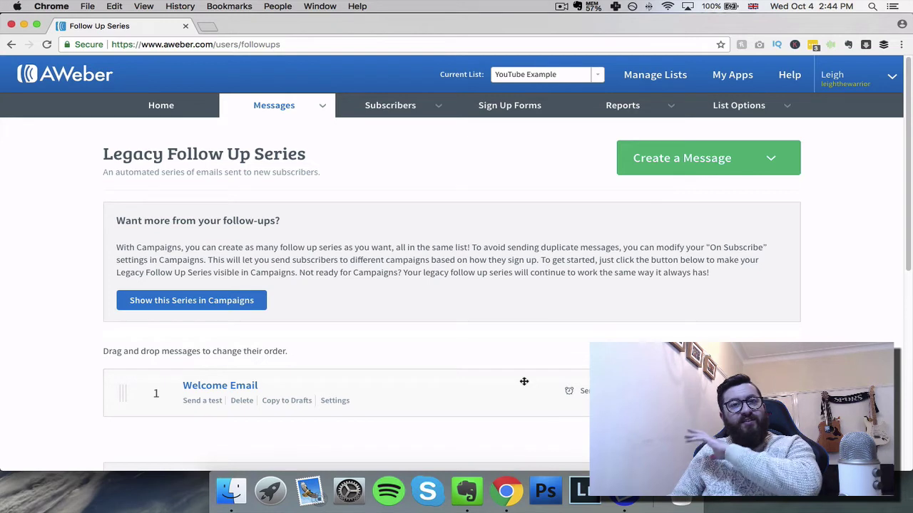
mouse_move(285, 104)
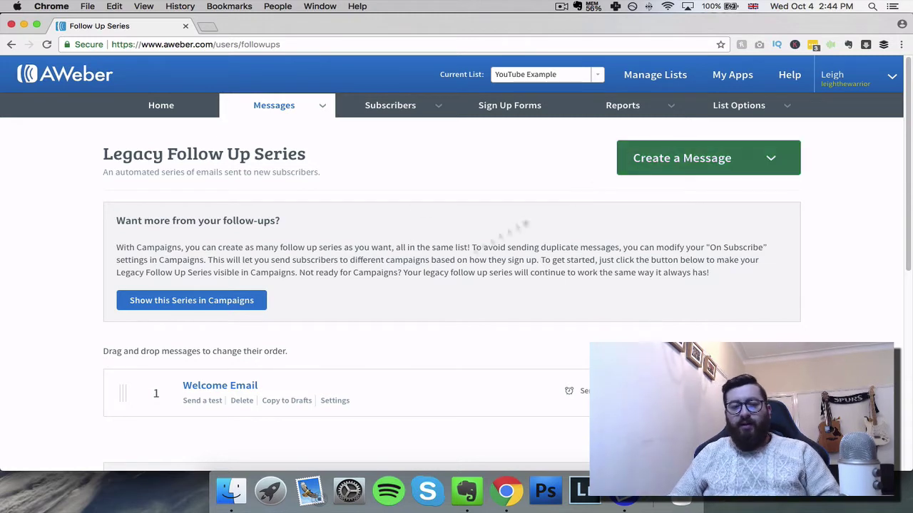
Create a new message with the Drag & Drop Email Builder option
click(674, 158)
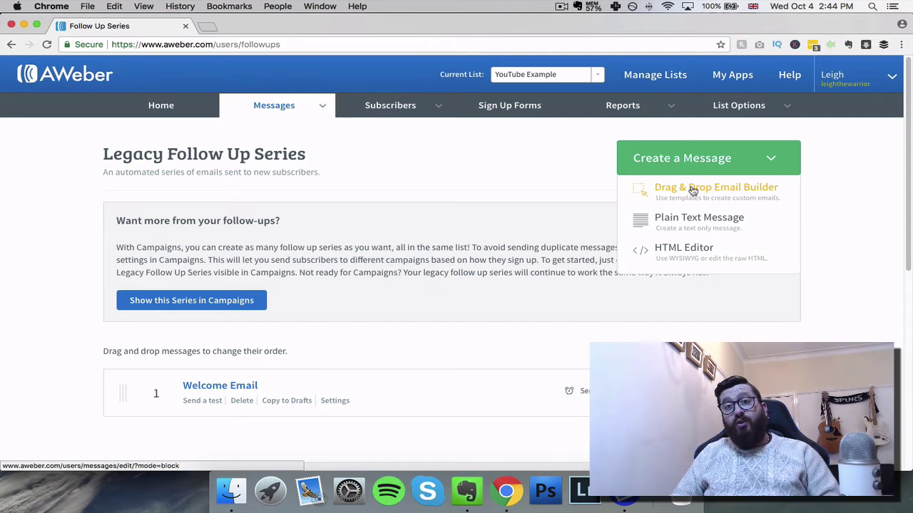
click(690, 189)
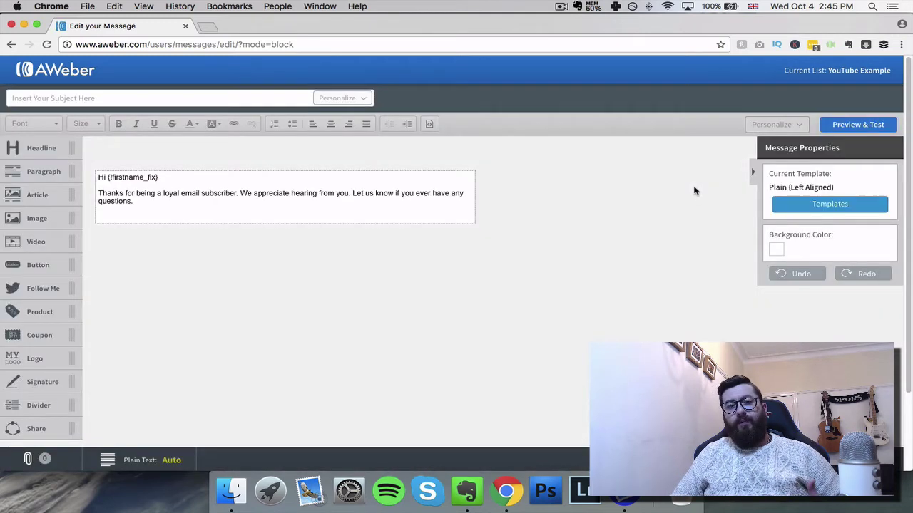
Enter the subject line '2nd Email', fixing a mistyped first character
click(66, 98)
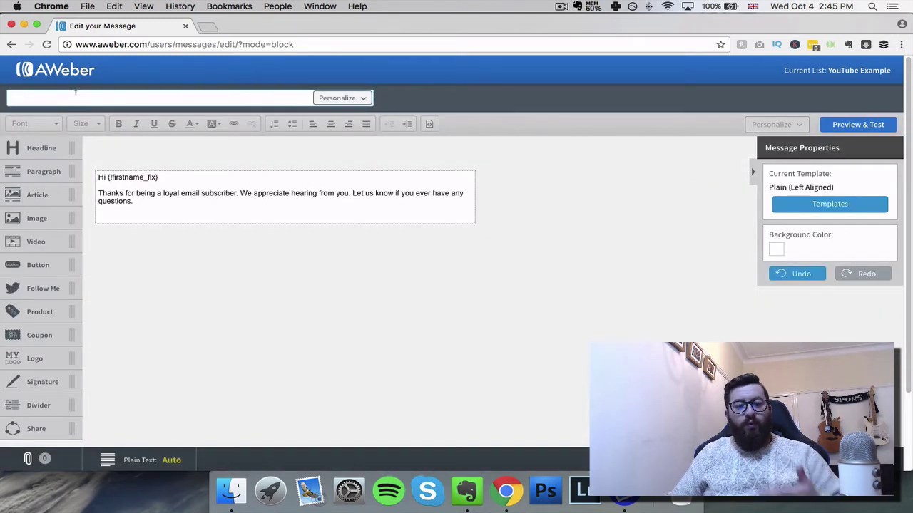
text(@nd Email)
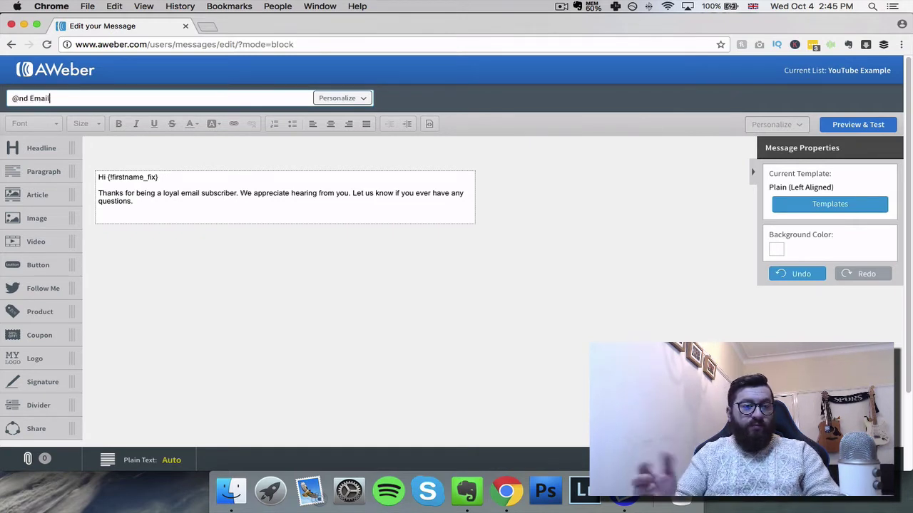
key(BackSpace)
text(2)
Add the line 'Thanks Again!!!' to the message body
click(168, 193)
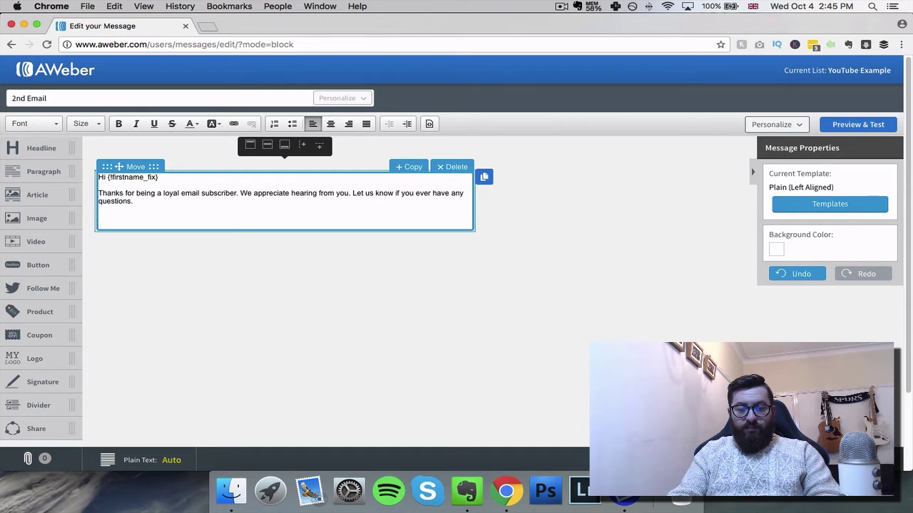
text(Thanks)
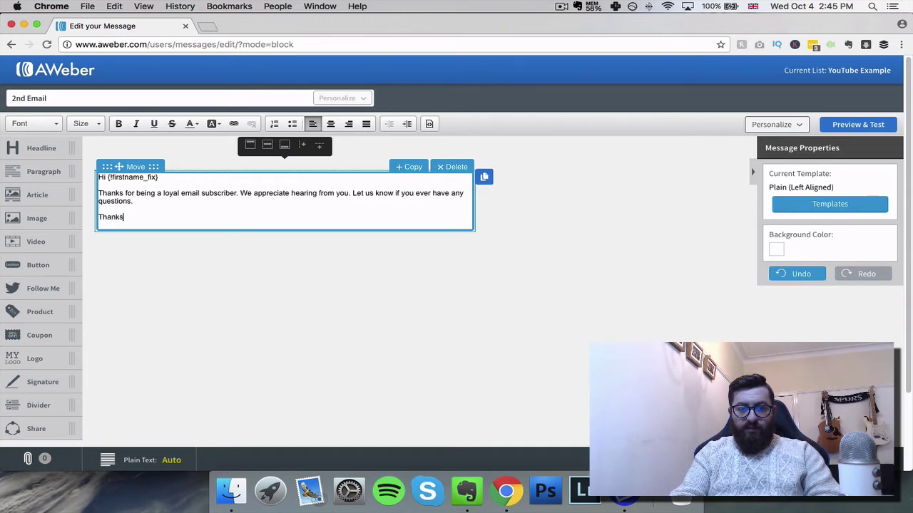
text( Again!!!)
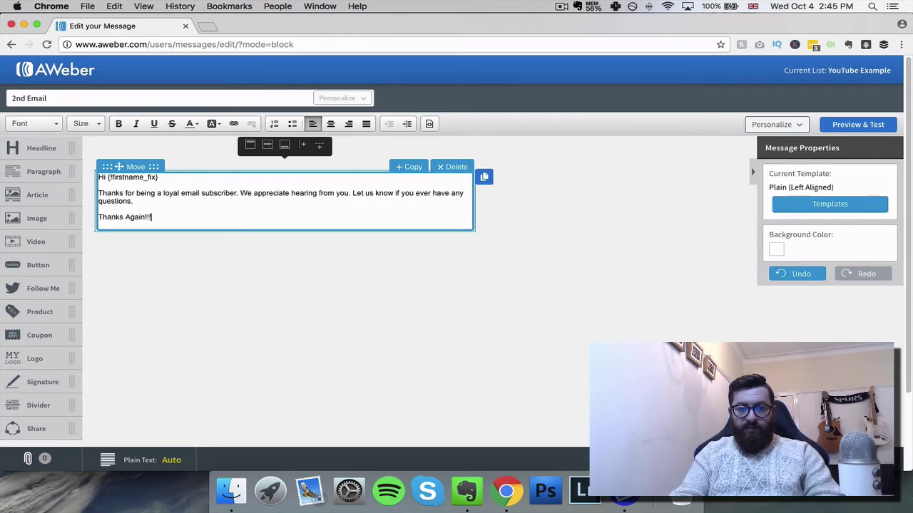
click(492, 321)
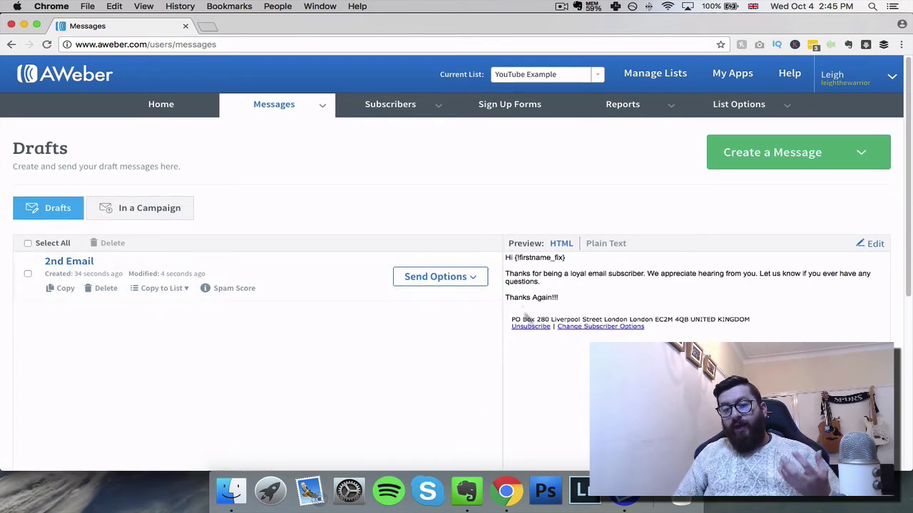
From the 2nd Email draft's Send Options, choose Add to Follow Up Series
click(467, 279)
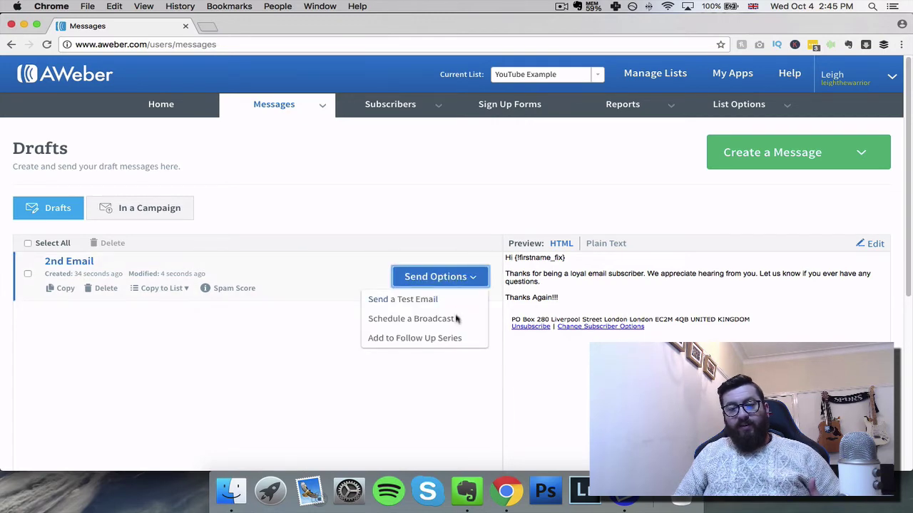
click(450, 339)
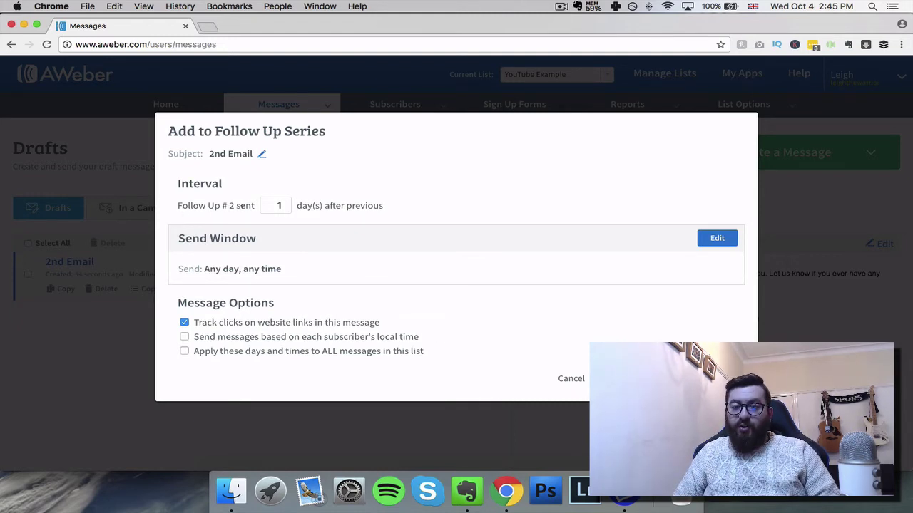
Keep the delay at 1 day after previous with local-time sending off, and add 2nd Email
click(285, 203)
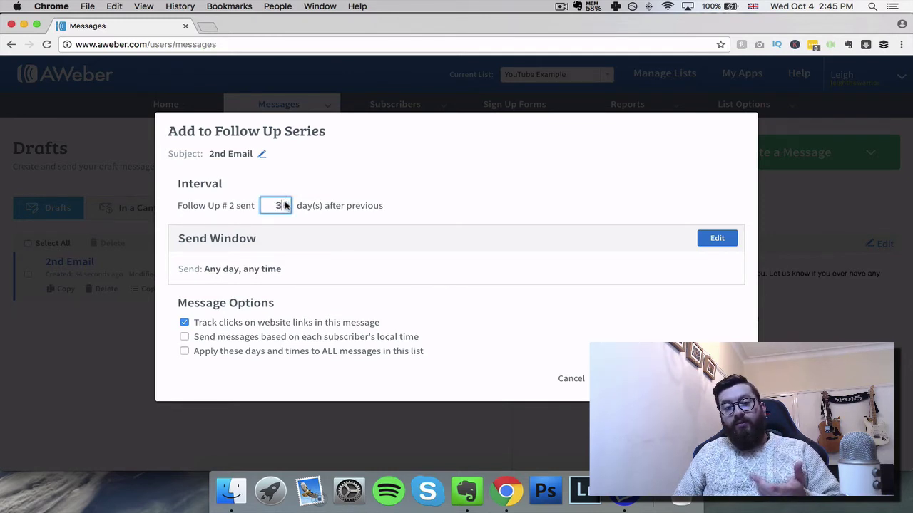
click(287, 208)
click(288, 208)
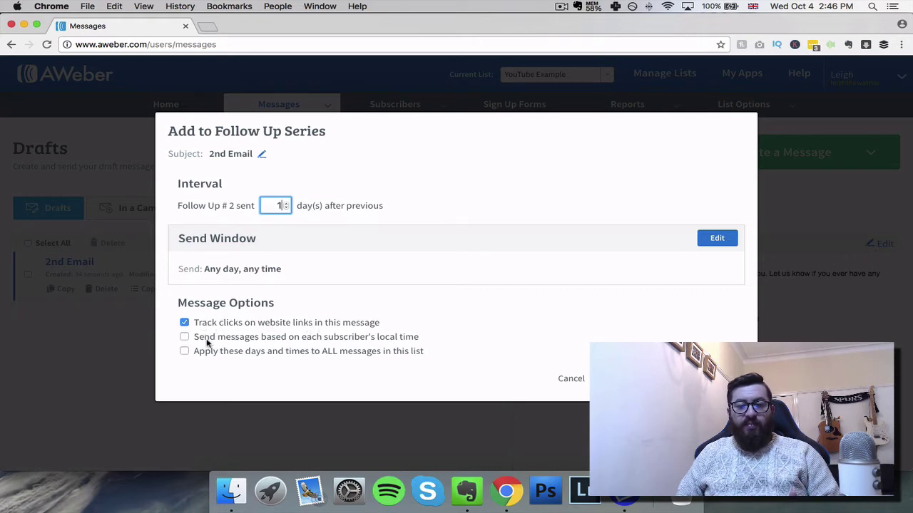
click(184, 337)
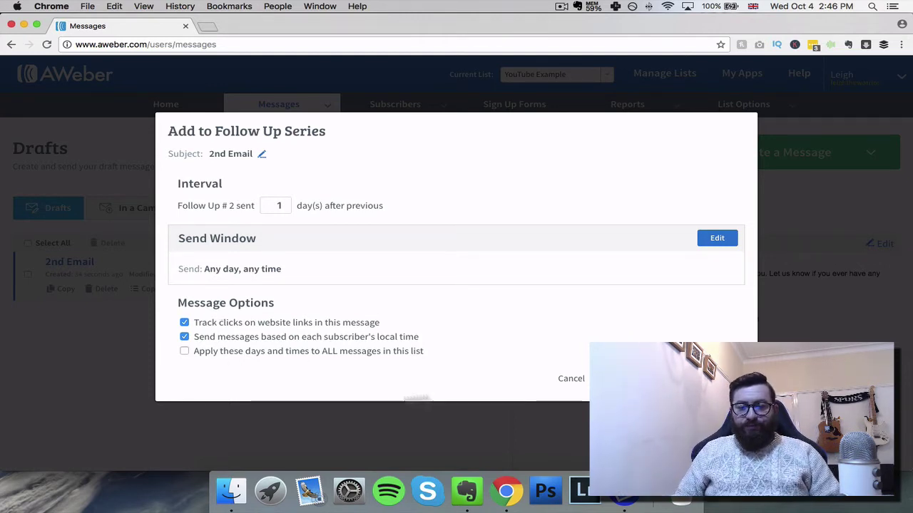
click(247, 337)
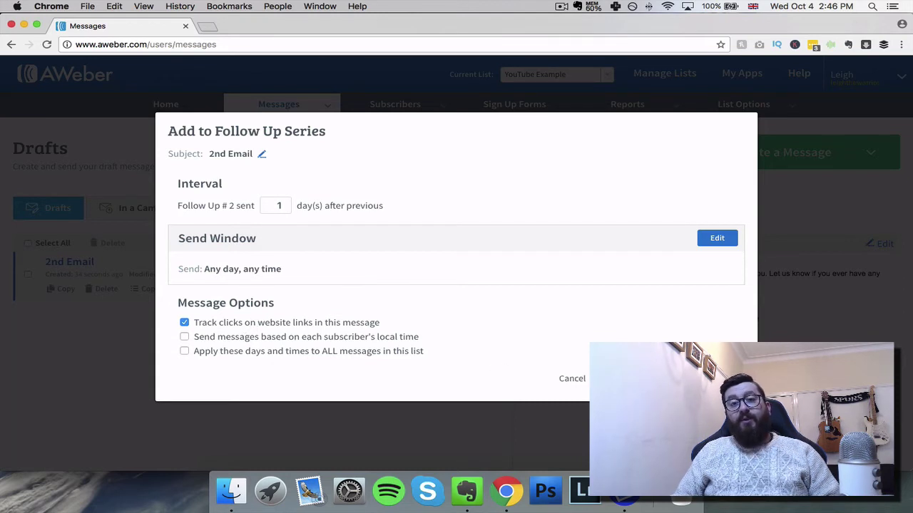
click(627, 378)
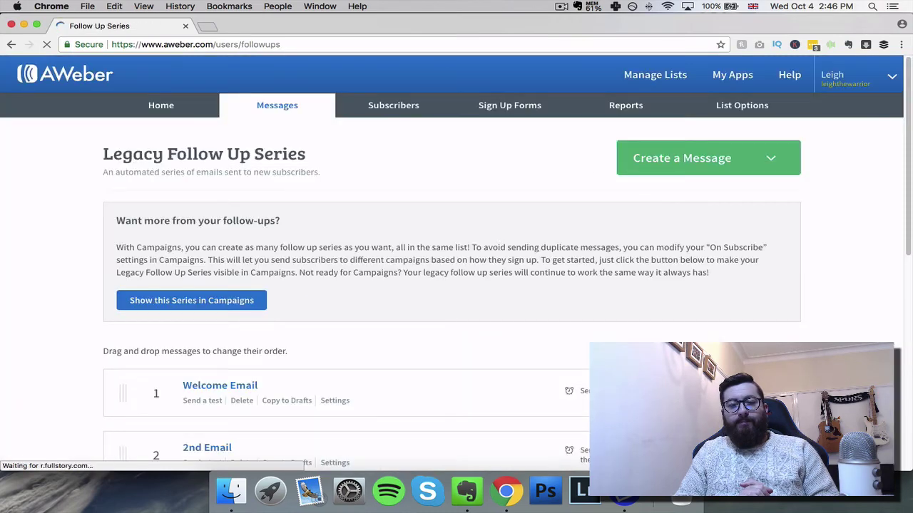
scroll(631, 345, down, 2)
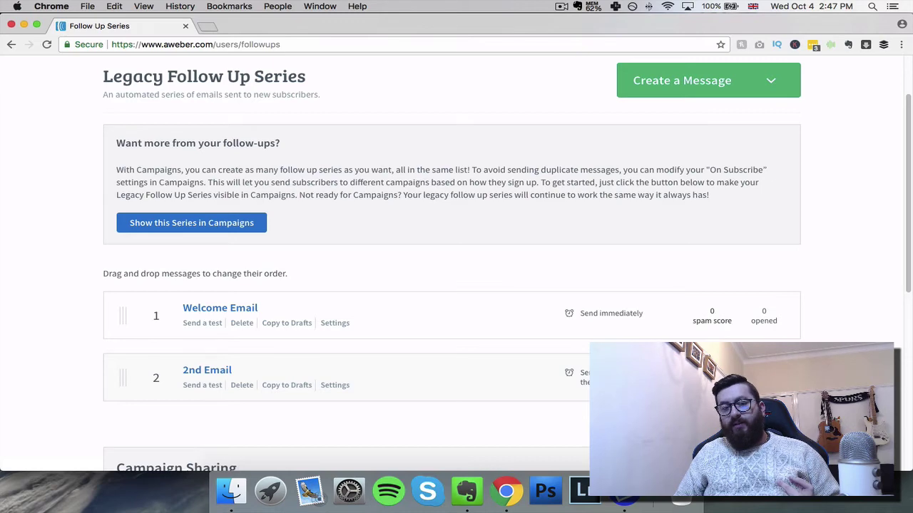
scroll(700, 174, down, 2)
scroll(699, 174, up, 4)
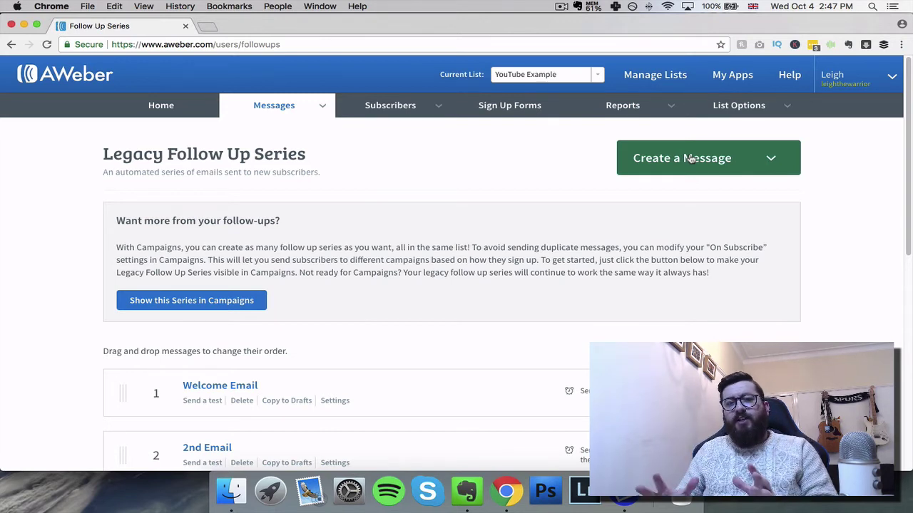
Switch to the Subscribers tab for the YouTube Example list
click(391, 105)
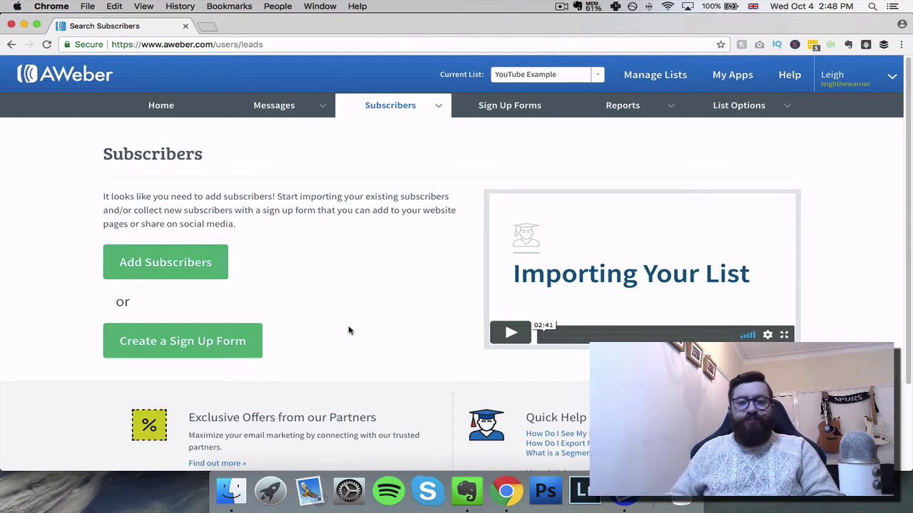
Go to the list's Sign Up Forms tab
click(506, 107)
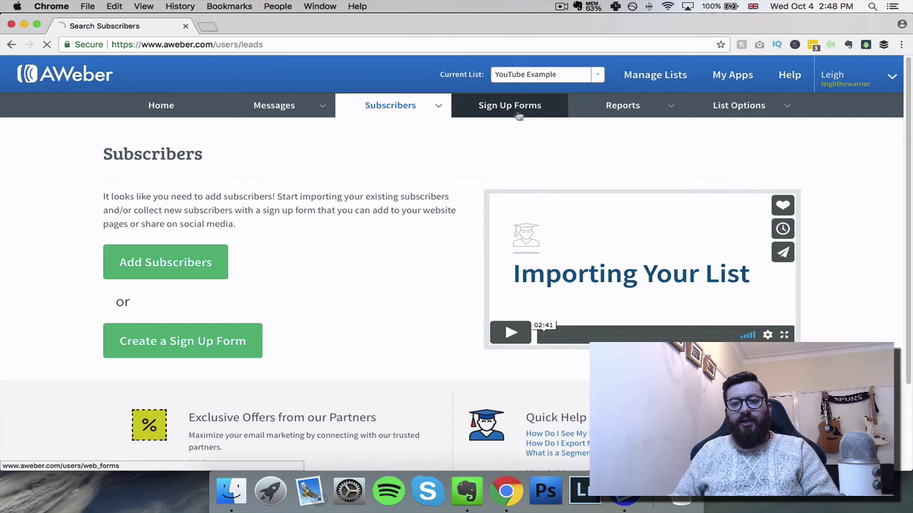